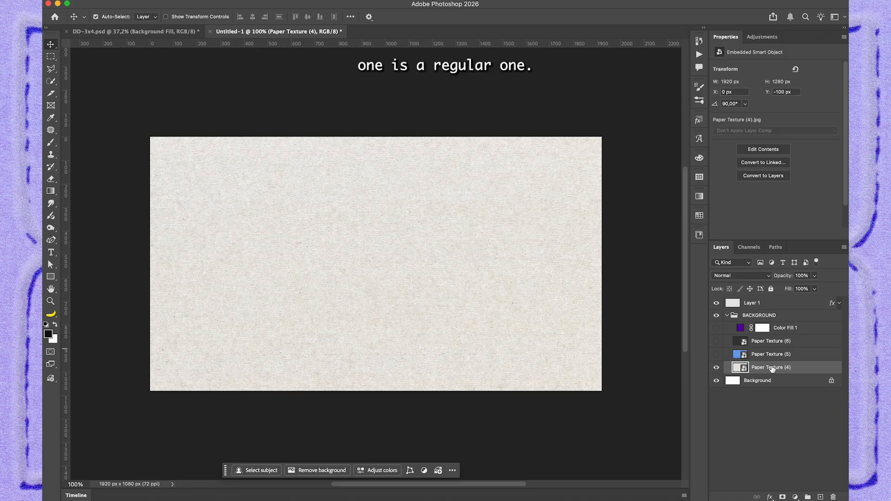
# - Show the Paper Texture (5) layer and keep its blend mode on Linear Burn
pyautogui.click(768, 354)
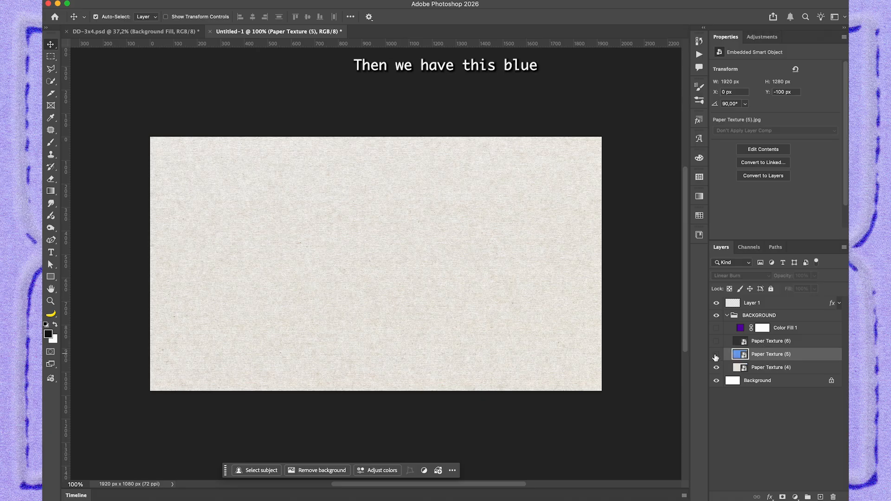
pyautogui.click(716, 355)
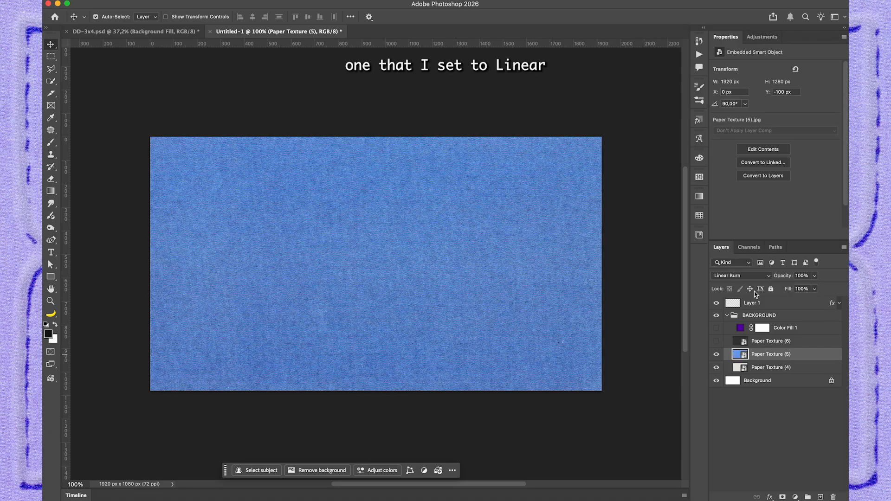
pyautogui.click(748, 277)
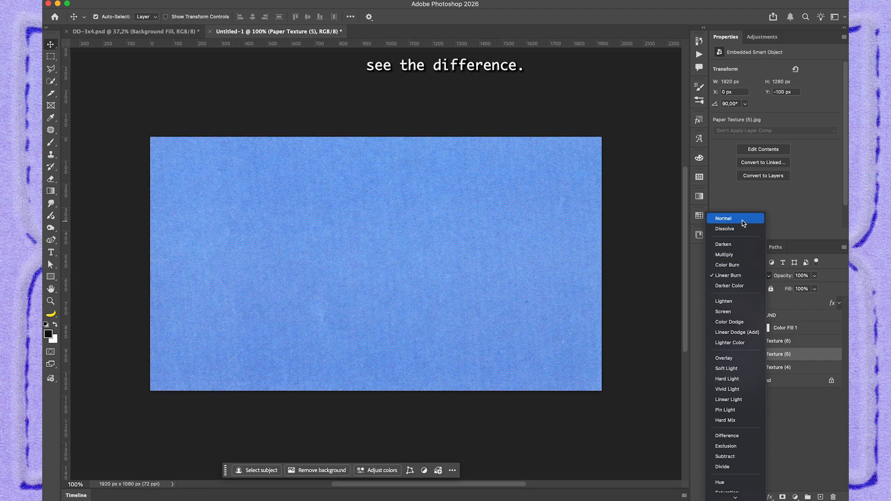
pyautogui.click(730, 276)
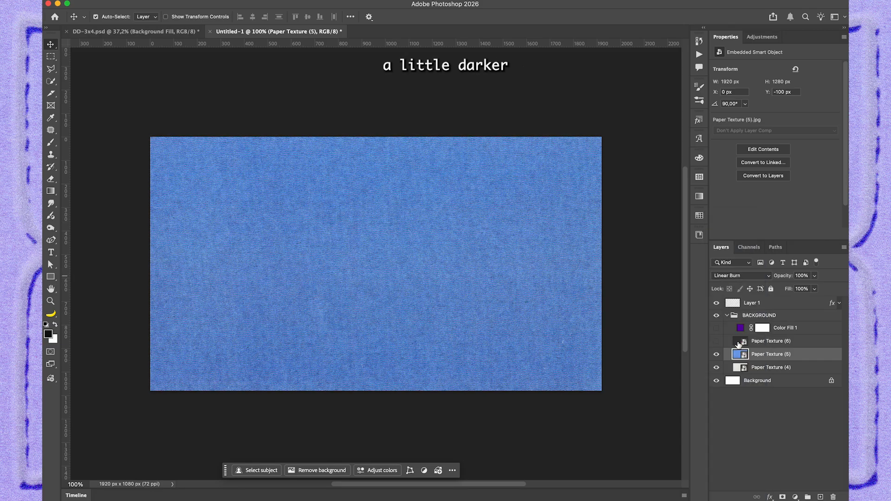
# - Show the Paper Texture (6) layer in Screen blend mode and compare the background with and without it
pyautogui.click(772, 367)
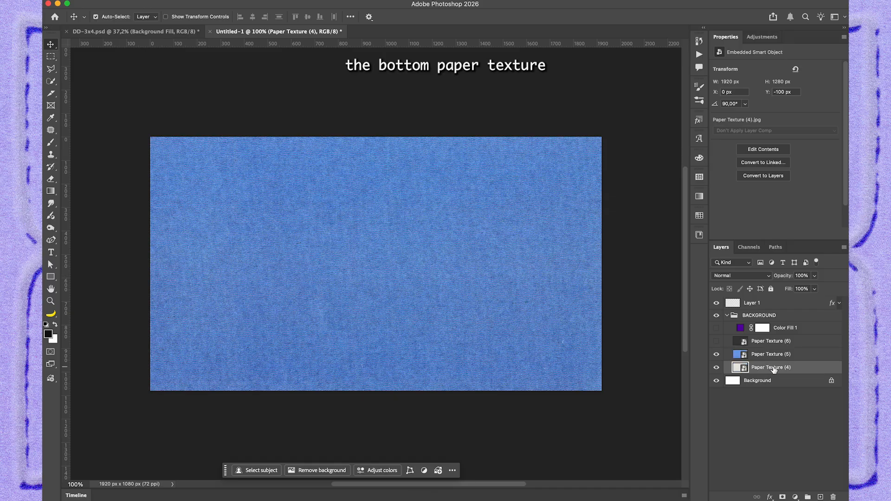
pyautogui.click(725, 344)
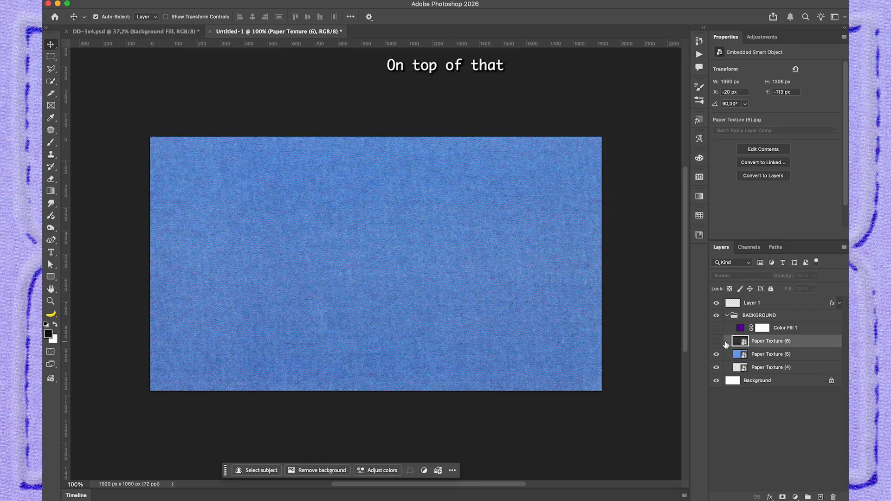
pyautogui.click(717, 341)
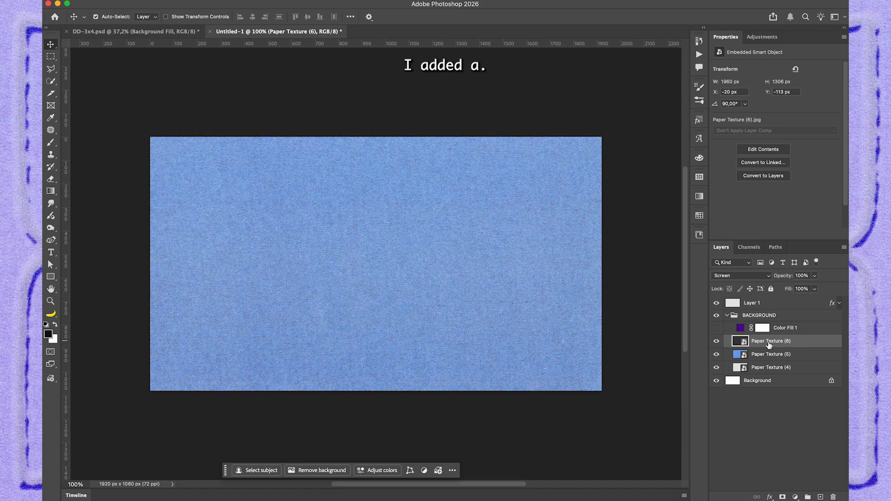
pyautogui.click(742, 276)
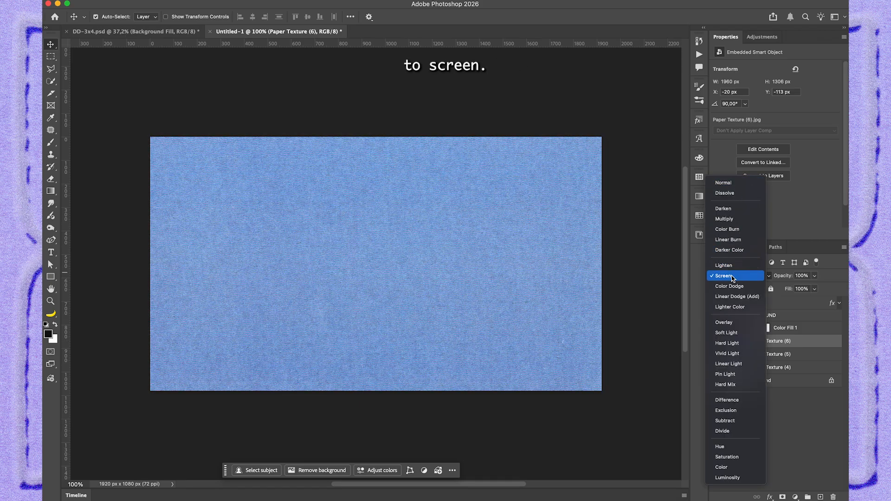
pyautogui.click(733, 277)
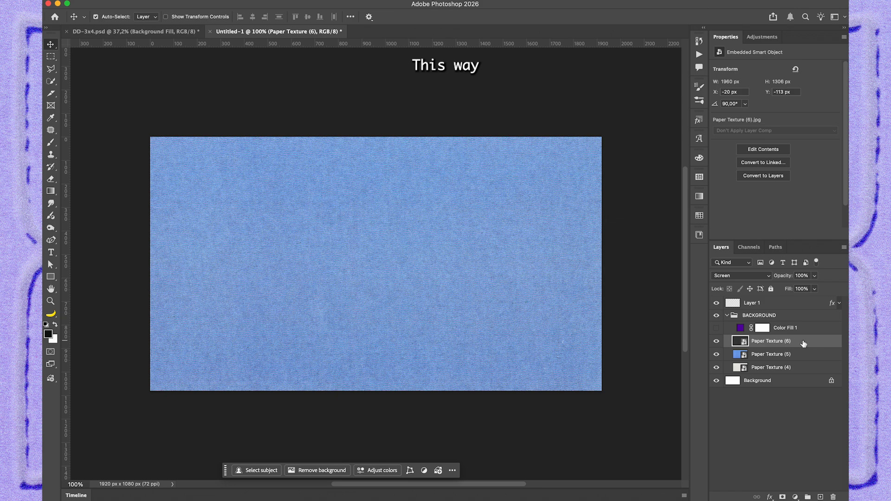
pyautogui.click(717, 341)
pyautogui.click(717, 342)
pyautogui.click(717, 342)
pyautogui.click(716, 342)
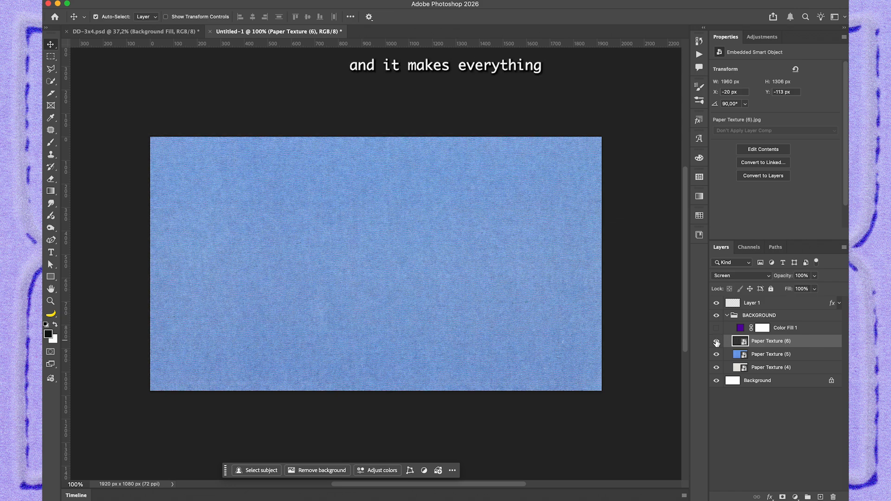
# - Show the Color Fill 1 layer above the paper textures in the BACKGROUND group
pyautogui.click(792, 329)
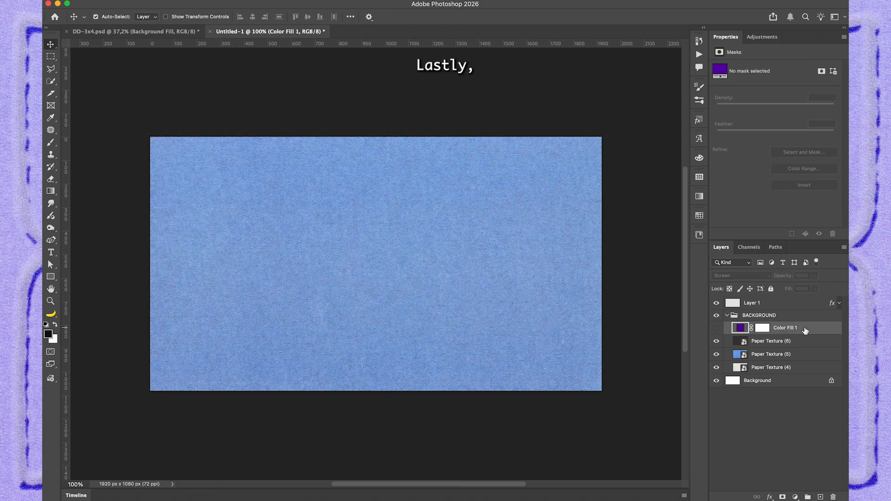
pyautogui.click(717, 328)
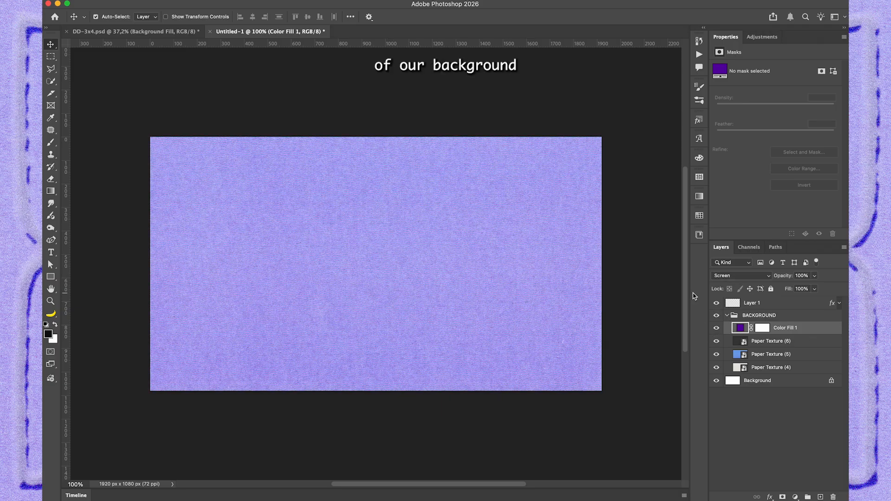
pyautogui.doubleClick(740, 330)
pyautogui.moveTo(664, 295); pyautogui.dragTo(670, 314)
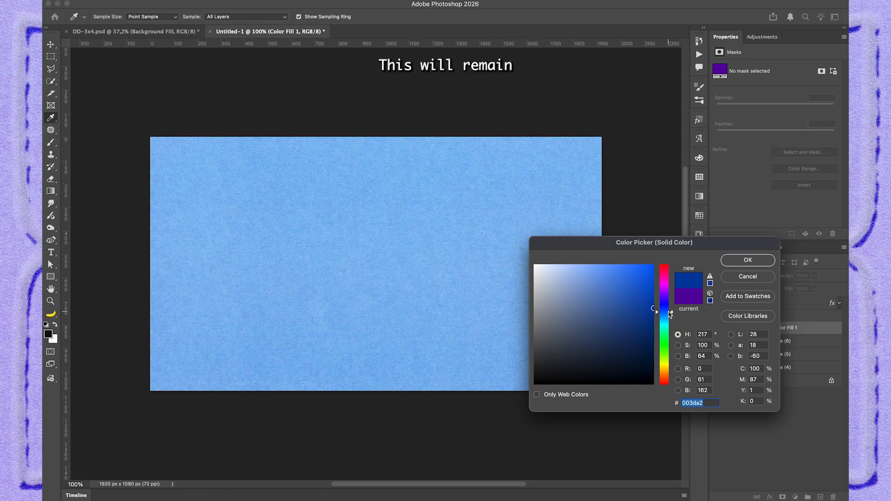
pyautogui.click(761, 279)
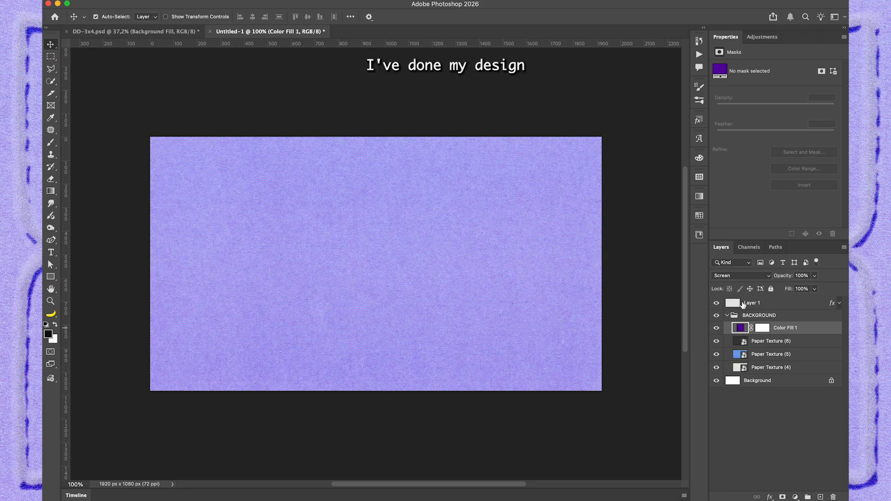
# - Set the Color Fill 1 colour to purple 5900a4 and collapse the BACKGROUND group
pyautogui.doubleClick(741, 329)
pyautogui.moveTo(630, 311); pyautogui.dragTo(657, 308)
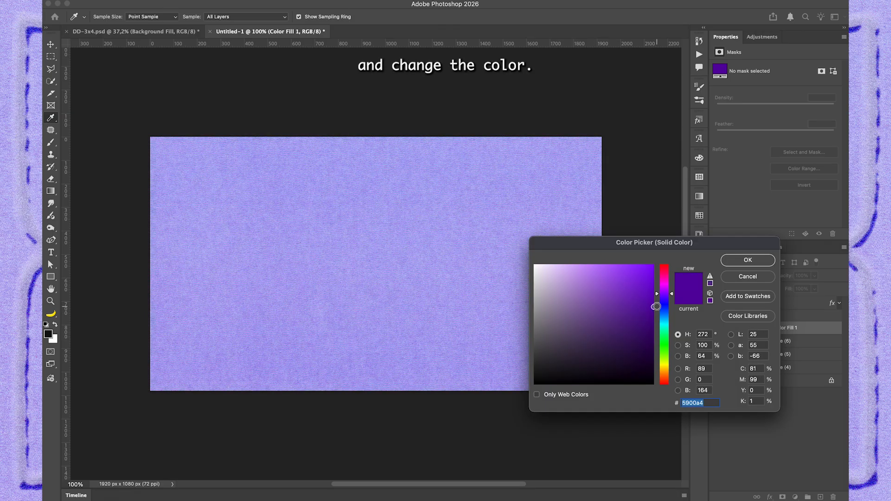
pyautogui.click(747, 259)
pyautogui.click(784, 318)
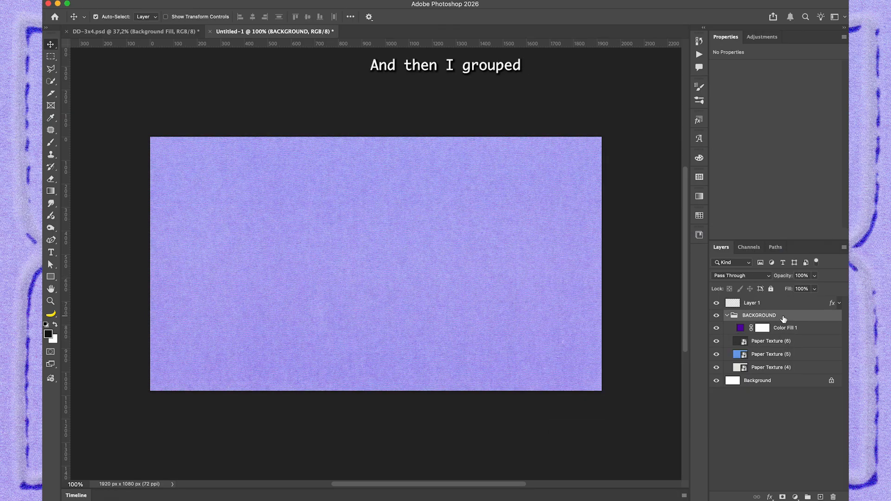
pyautogui.click(727, 315)
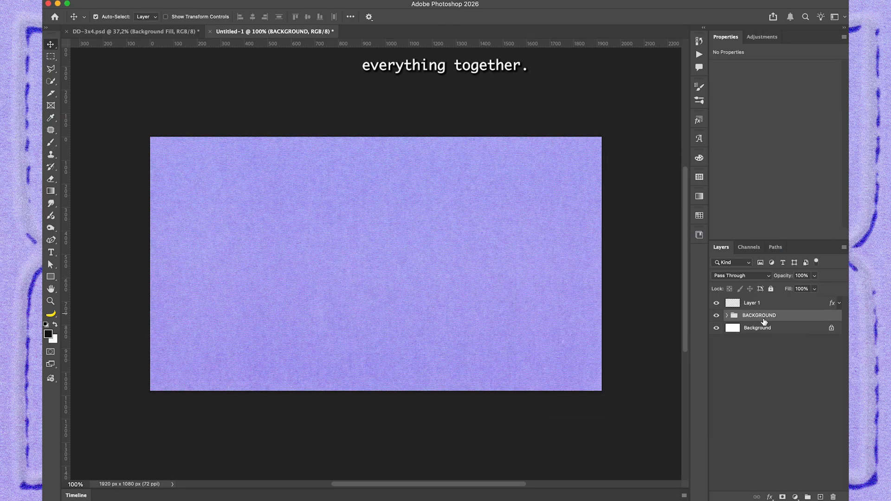
# - Keep Layer 1's fill at 15% and open its Bevel & Emboss layer style settings
pyautogui.click(761, 303)
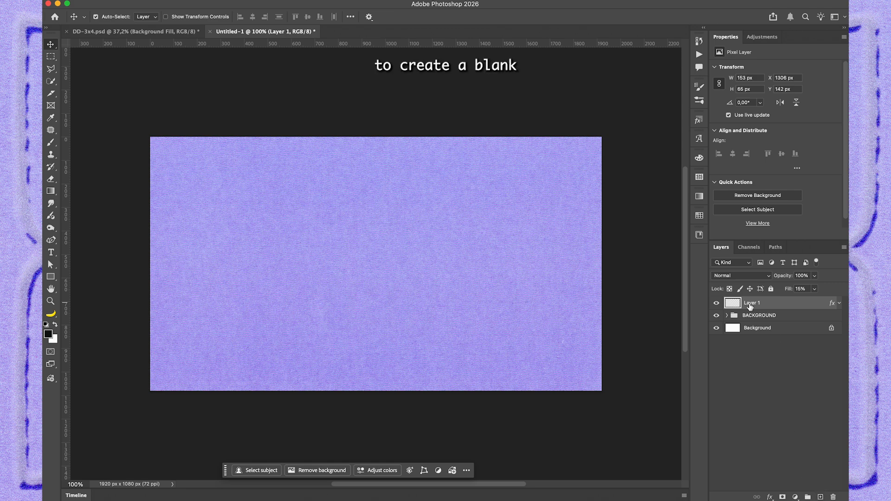
pyautogui.click(801, 289)
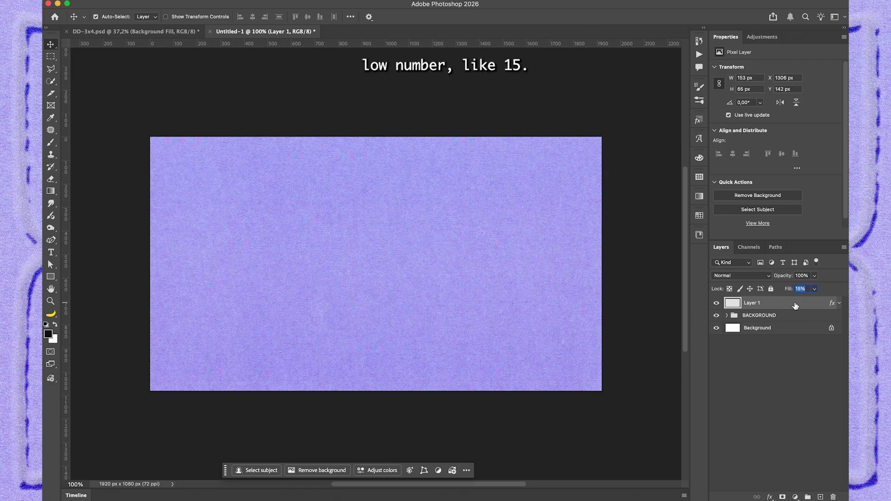
pyautogui.doubleClick(784, 305)
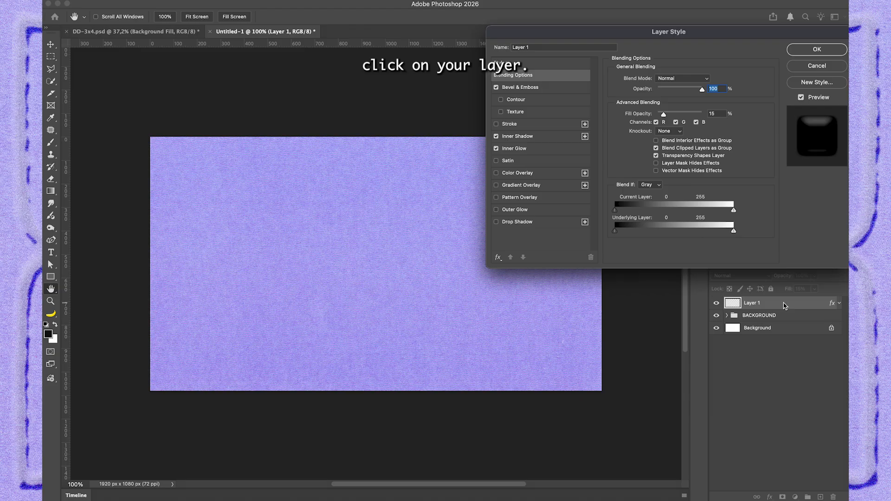
pyautogui.moveTo(769, 35); pyautogui.dragTo(596, 60)
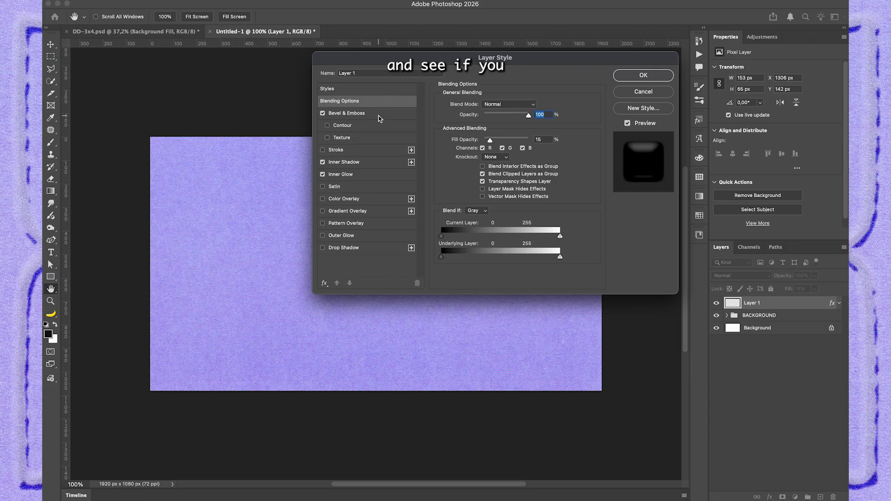
pyautogui.click(347, 113)
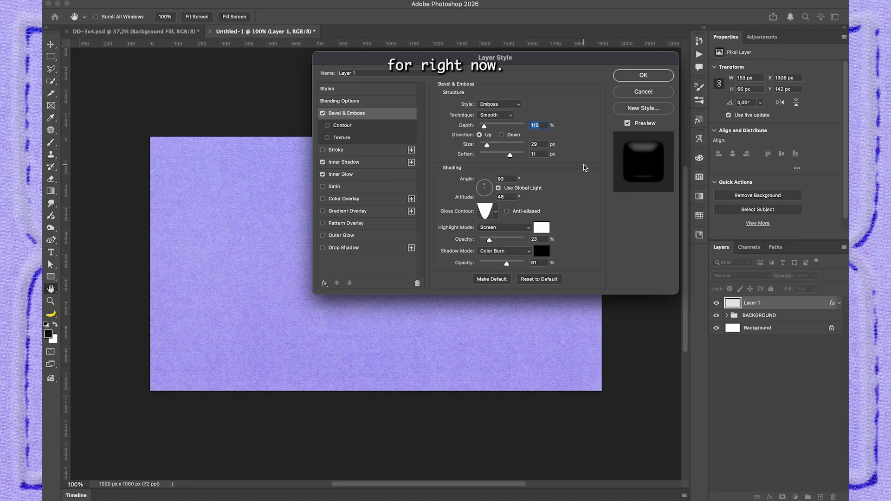
# - Set Layer 1's Inner Shadow opacity to 5%, lower its Inner Glow opacity in Screen mode, and apply the style
pyautogui.click(344, 162)
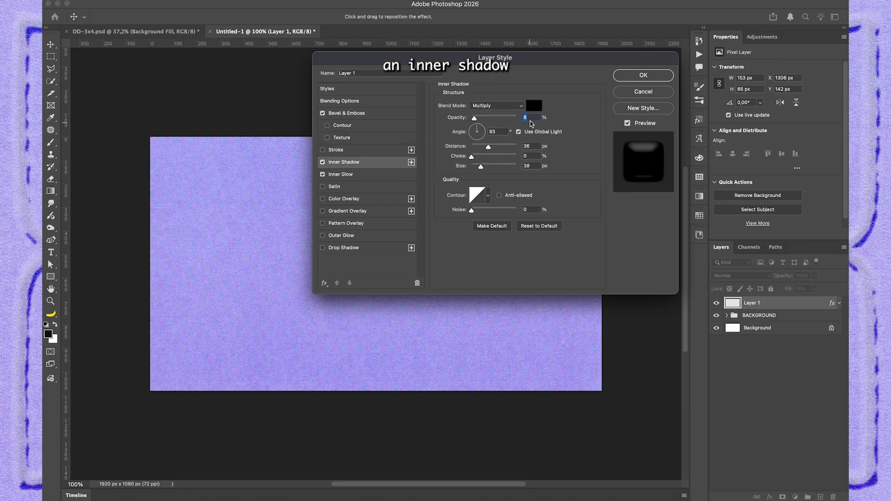
pyautogui.press('Down')
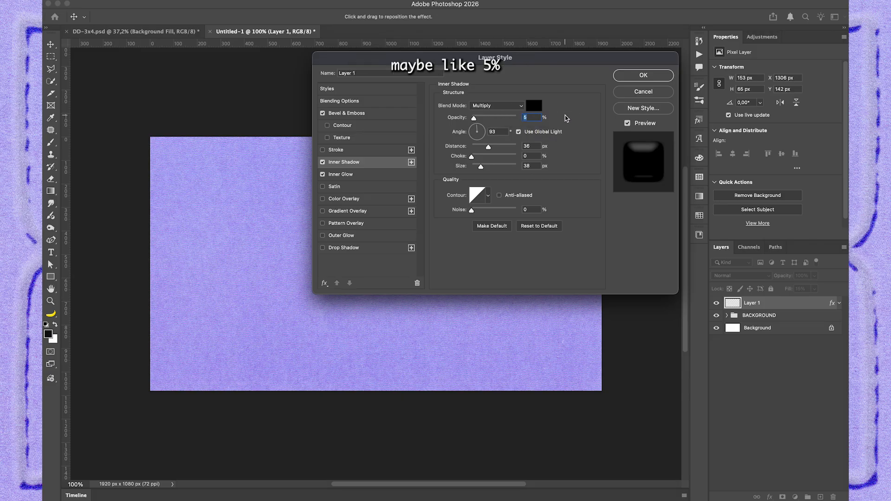
pyautogui.click(343, 175)
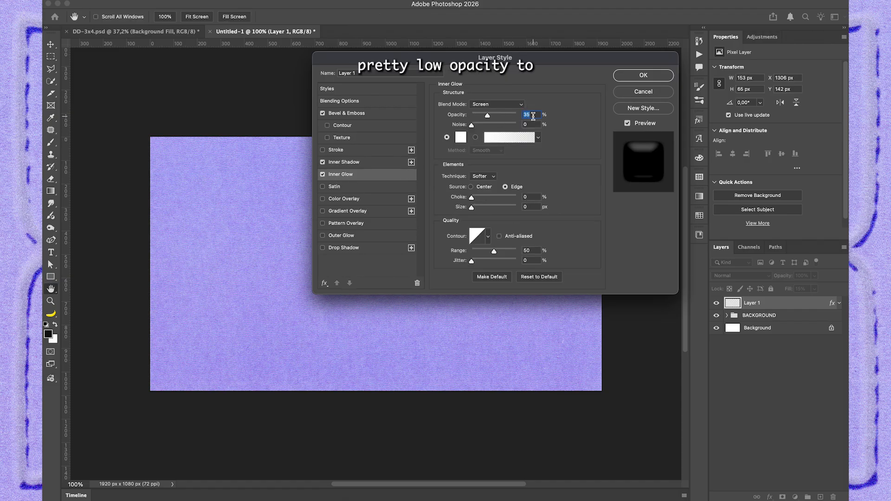
pyautogui.press('Down')
pyautogui.press('Down')
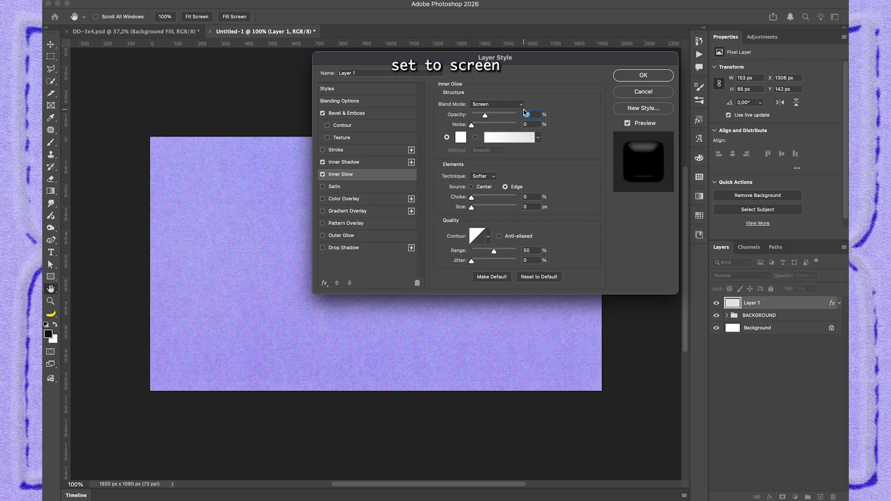
pyautogui.click(641, 76)
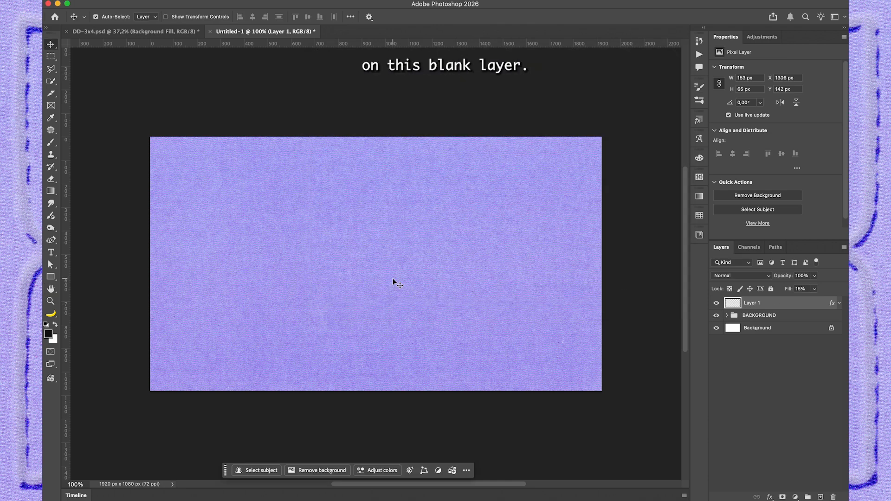
# - Set up the Brush tool with the Soft Round brush at 36 px, 20% flow and 50% smoothing
pyautogui.press('b')
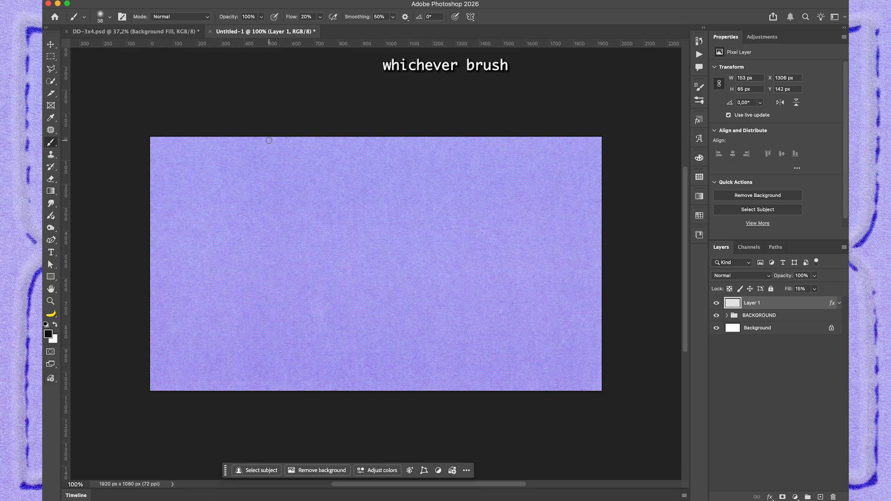
pyautogui.click(99, 15)
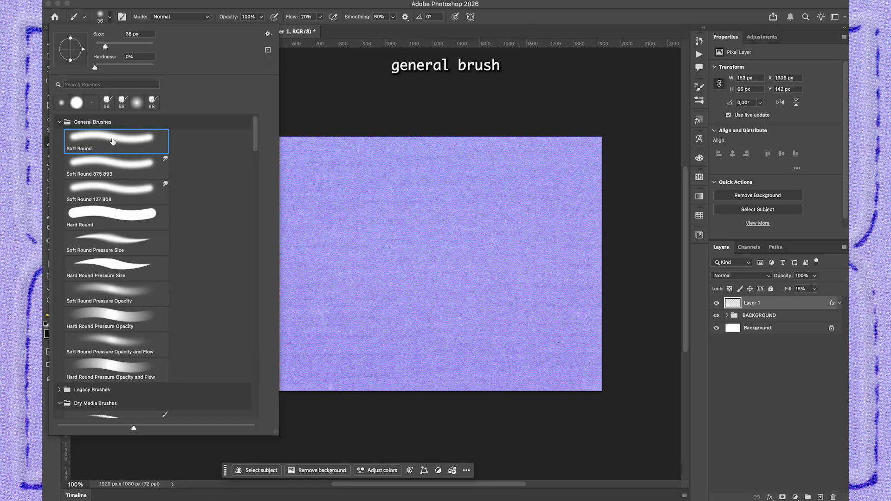
pyautogui.click(151, 6)
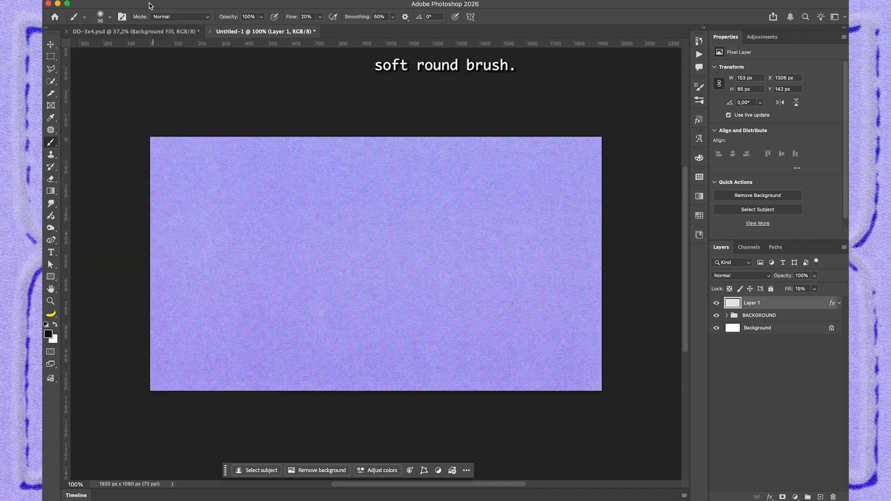
pyautogui.click(309, 17)
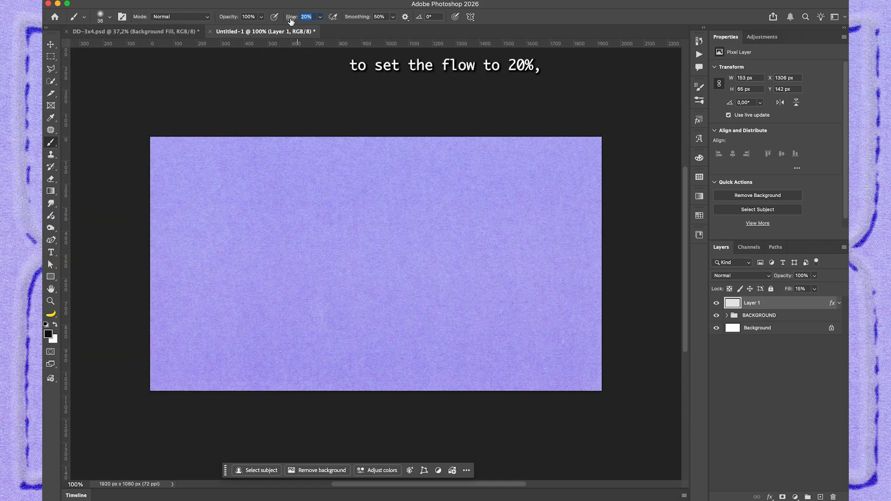
pyautogui.click(380, 18)
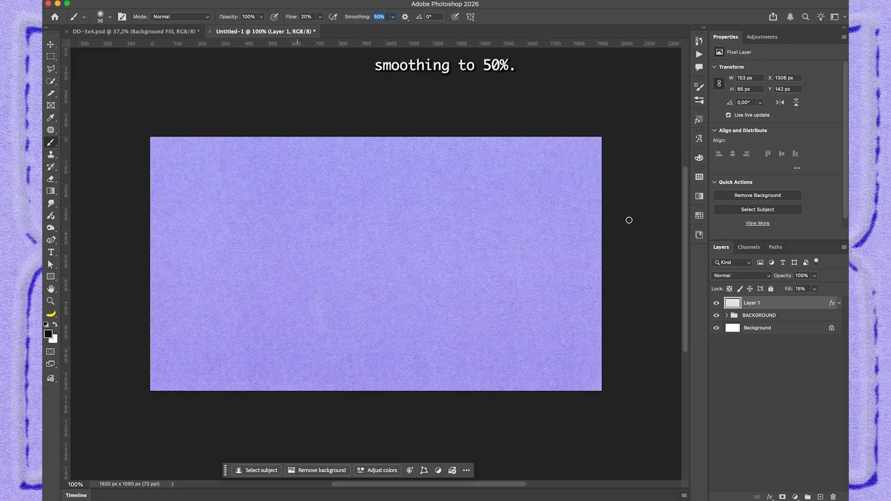
# - Try freehand curved brush strokes on Layer 1 to test the paper relief effect, and undo them
pyautogui.moveTo(378, 265)
pyautogui.mouseDown()
pyautogui.moveTo(359, 239)
pyautogui.moveTo(338, 244)
pyautogui.moveTo(330, 264)
pyautogui.moveTo(342, 286)
pyautogui.moveTo(406, 324)
pyautogui.moveTo(462, 273)
pyautogui.moveTo(464, 230)
pyautogui.moveTo(429, 202)
pyautogui.moveTo(359, 195)
pyautogui.moveTo(212, 202)
pyautogui.moveTo(196, 215)
pyautogui.mouseUp()
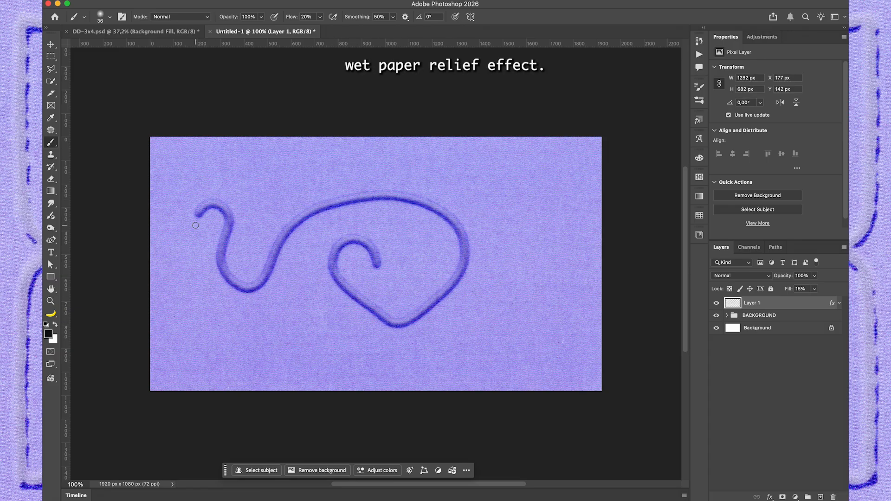
pyautogui.press('super+z')
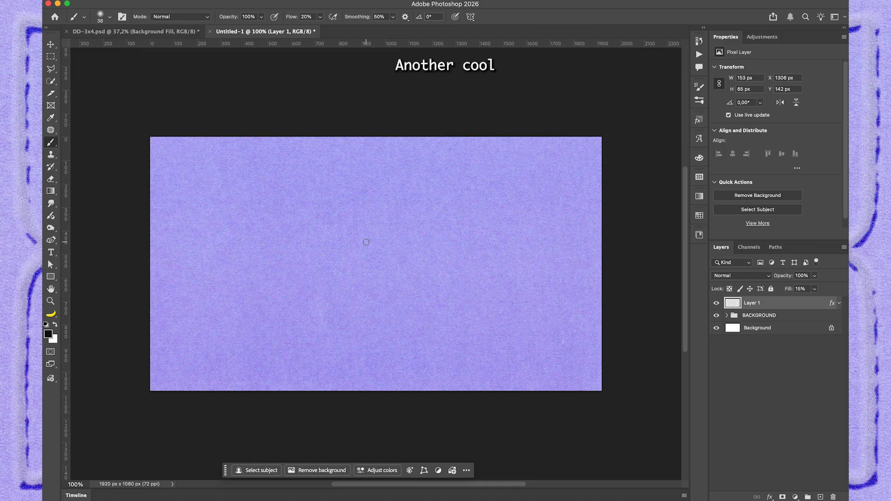
pyautogui.moveTo(370, 243); pyautogui.dragTo(367, 244)
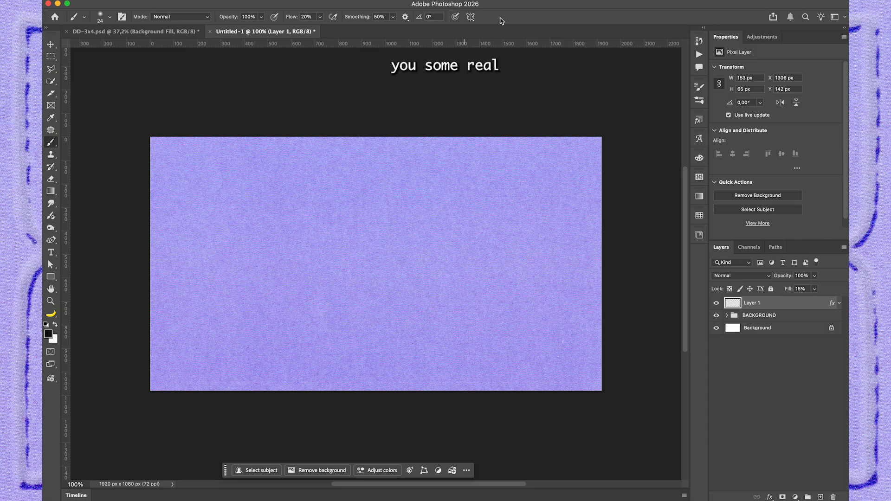
# - Turn on Vertical brush symmetry and stretch its axis to about 143% height so it runs past the canvas edges
pyautogui.click(470, 17)
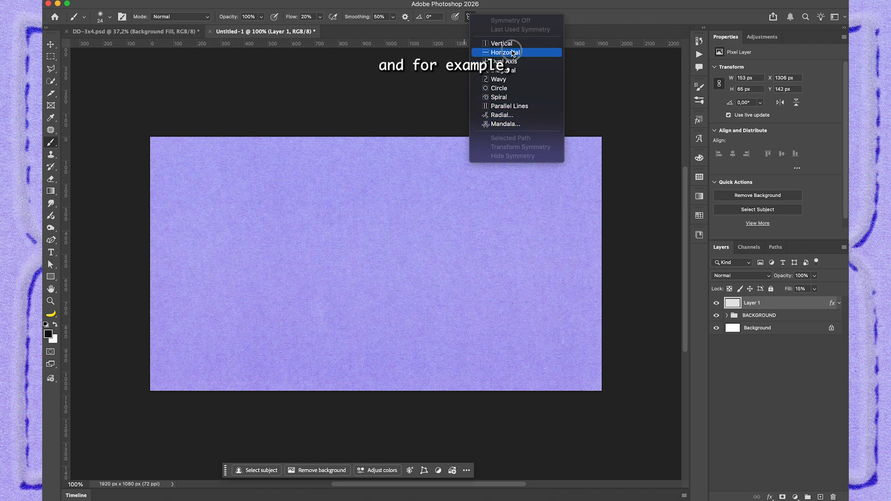
pyautogui.click(510, 44)
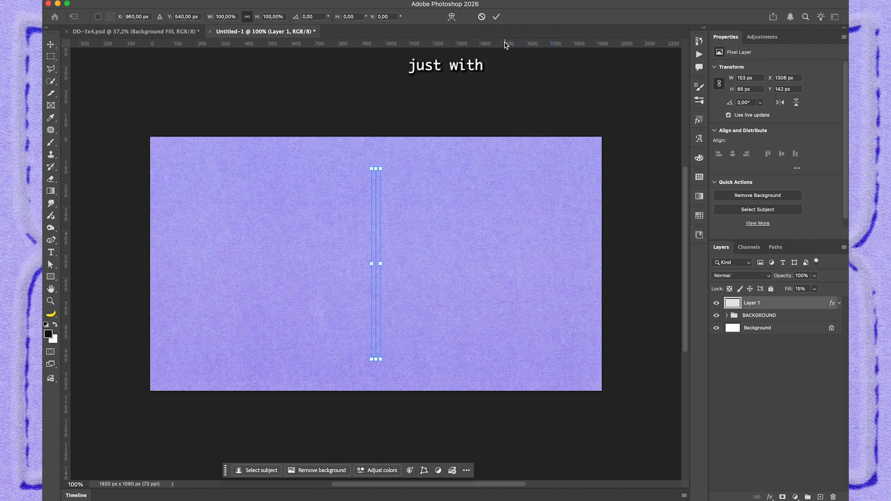
pyautogui.moveTo(377, 168); pyautogui.dragTo(381, 127)
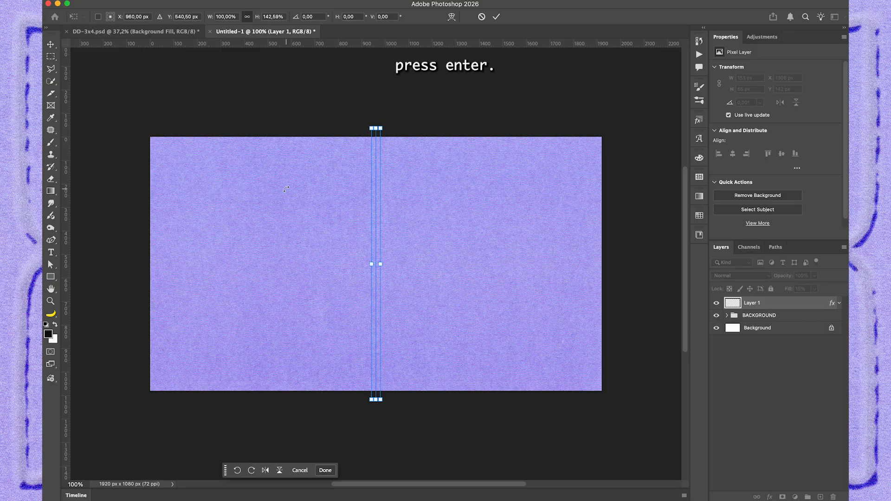
pyautogui.press('Return')
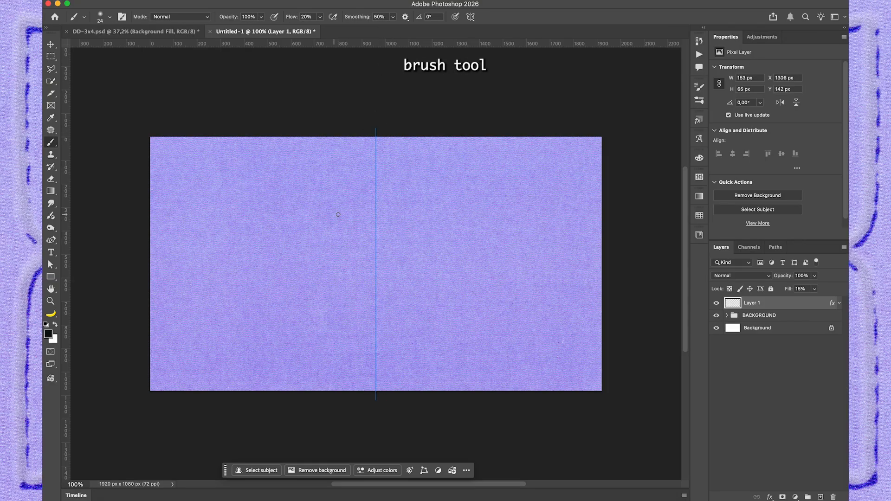
# - Try painting a mirrored ornament along the vertical axis, round blobs in the upper corners and a scroll below, and undo the strokes
pyautogui.moveTo(348, 267)
pyautogui.mouseDown()
pyautogui.moveTo(343, 239)
pyautogui.moveTo(327, 238)
pyautogui.moveTo(327, 217)
pyautogui.moveTo(352, 232)
pyautogui.moveTo(358, 271)
pyautogui.moveTo(385, 318)
pyautogui.moveTo(365, 327)
pyautogui.moveTo(379, 274)
pyautogui.moveTo(374, 186)
pyautogui.moveTo(357, 220)
pyautogui.moveTo(371, 247)
pyautogui.moveTo(368, 213)
pyautogui.moveTo(377, 198)
pyautogui.moveTo(365, 210)
pyautogui.moveTo(373, 200)
pyautogui.mouseUp()
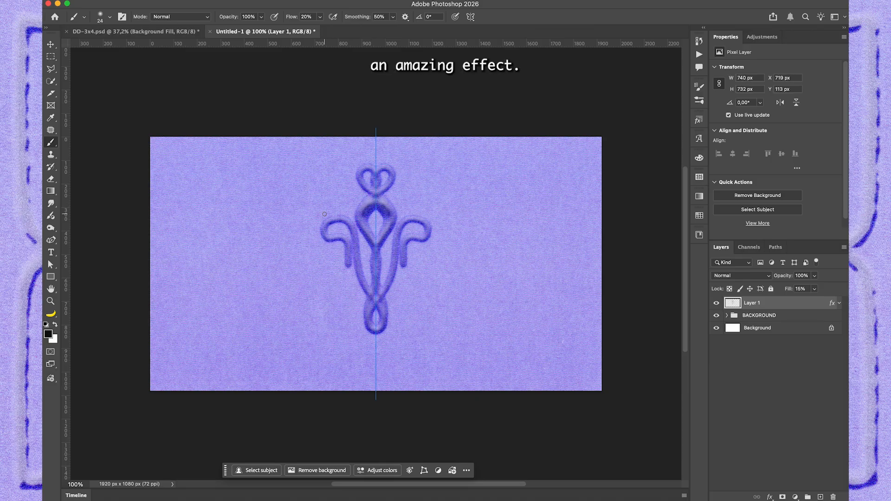
pyautogui.moveTo(339, 256); pyautogui.dragTo(330, 251)
pyautogui.moveTo(285, 231); pyautogui.dragTo(303, 233)
pyautogui.click(177, 157)
pyautogui.moveTo(177, 157)
pyautogui.mouseDown()
pyautogui.moveTo(191, 176)
pyautogui.moveTo(181, 160)
pyautogui.mouseUp()
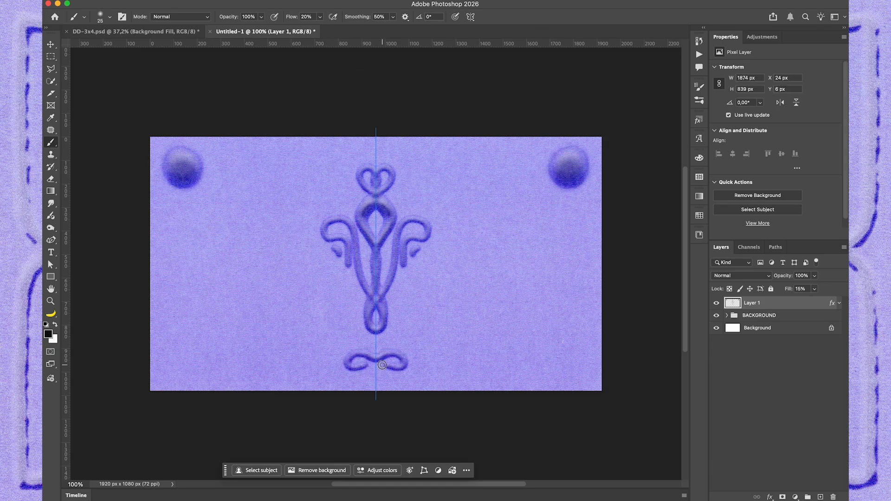
pyautogui.moveTo(397, 362); pyautogui.dragTo(397, 361)
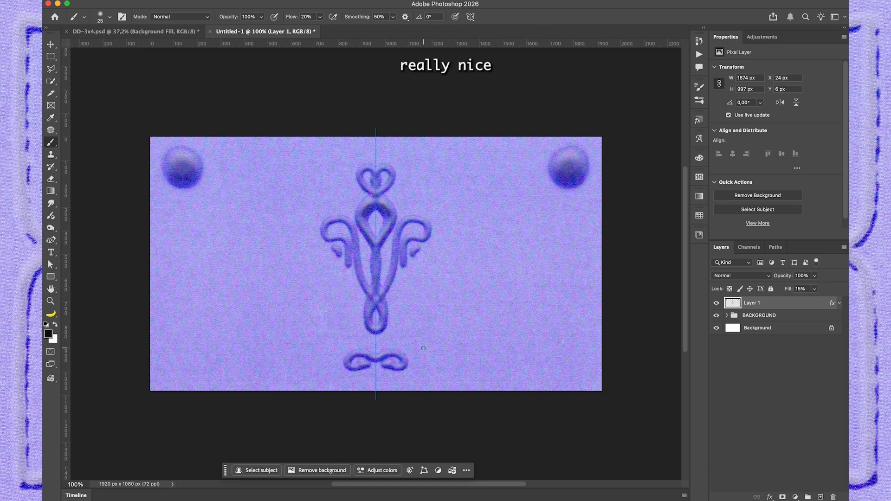
pyautogui.press('super+z')
pyautogui.press('super+z')
pyautogui.press('super+z')
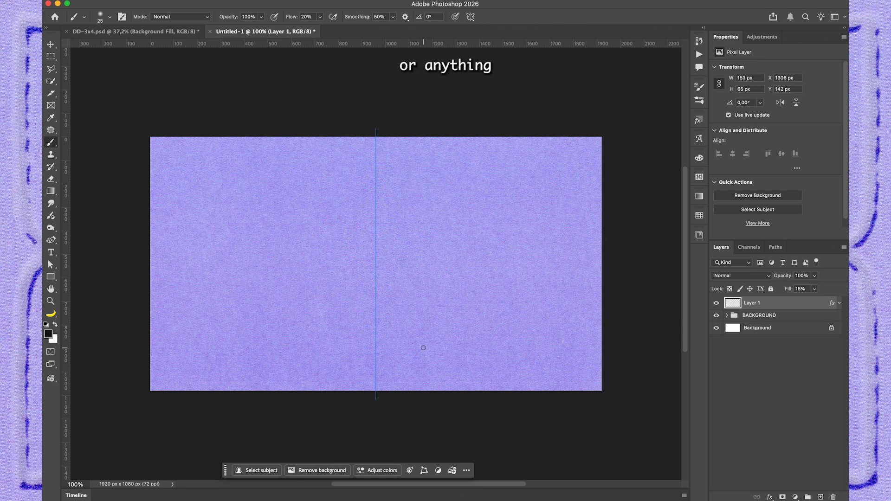
# - Switch the brush symmetry to Dual Axis and enlarge the axes to span the whole canvas
pyautogui.click(473, 19)
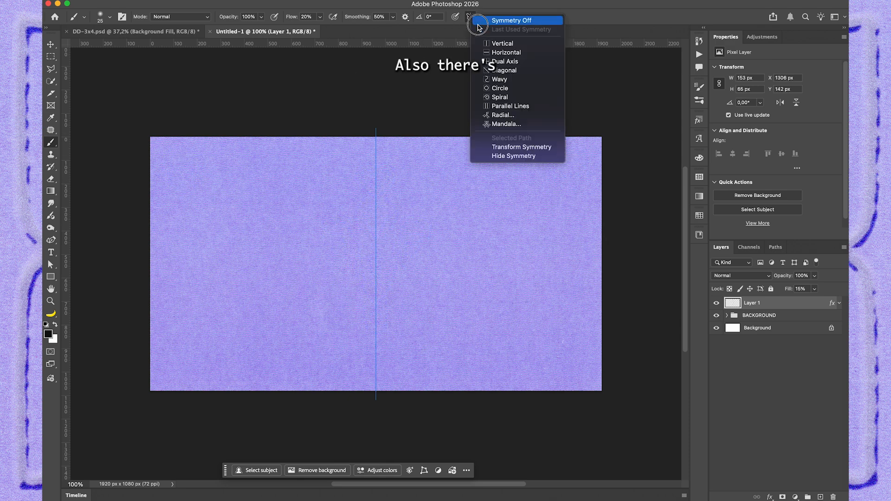
pyautogui.click(495, 62)
pyautogui.moveTo(379, 168); pyautogui.dragTo(380, 133)
pyautogui.press('Return')
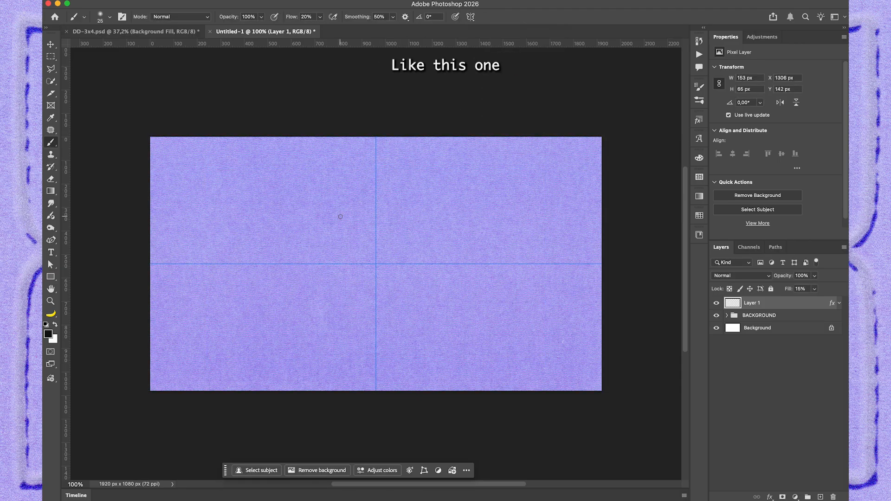
# - Try a four-way mirrored ornament at the canvas center, clear it, and paint a curved decorative frame with corner strokes along the canvas edges
pyautogui.moveTo(376, 263)
pyautogui.mouseDown()
pyautogui.moveTo(362, 245)
pyautogui.moveTo(304, 257)
pyautogui.mouseUp()
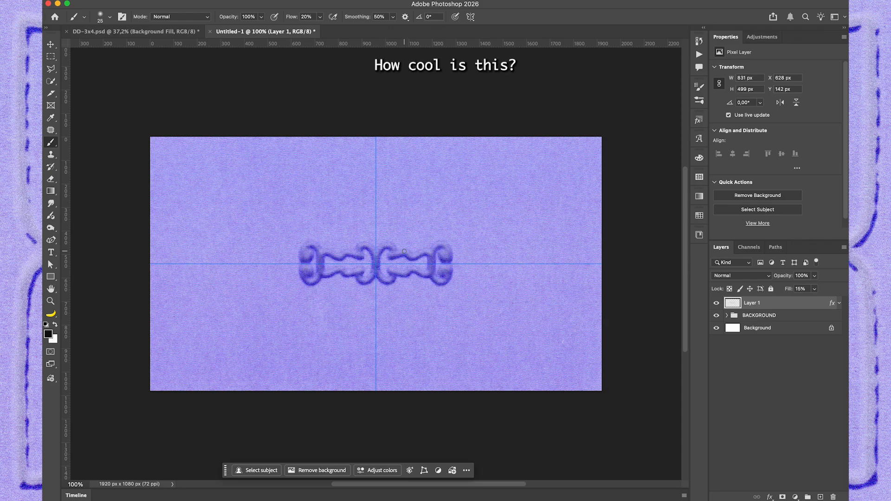
pyautogui.moveTo(390, 249); pyautogui.dragTo(388, 257)
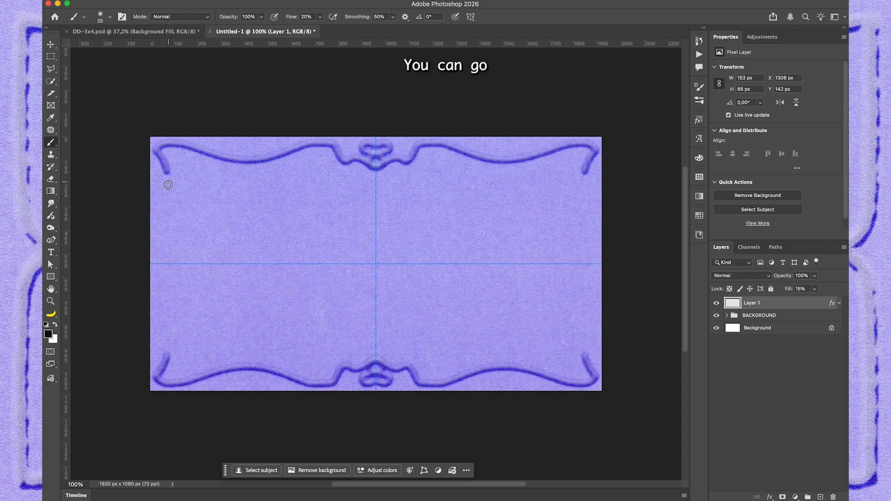
pyautogui.moveTo(167, 183)
pyautogui.mouseDown()
pyautogui.moveTo(154, 253)
pyautogui.moveTo(163, 272)
pyautogui.moveTo(177, 260)
pyautogui.mouseUp()
pyautogui.moveTo(223, 224)
pyautogui.mouseDown()
pyautogui.moveTo(278, 228)
pyautogui.moveTo(294, 199)
pyautogui.moveTo(288, 190)
pyautogui.moveTo(273, 207)
pyautogui.mouseUp()
pyautogui.moveTo(273, 207); pyautogui.dragTo(281, 216)
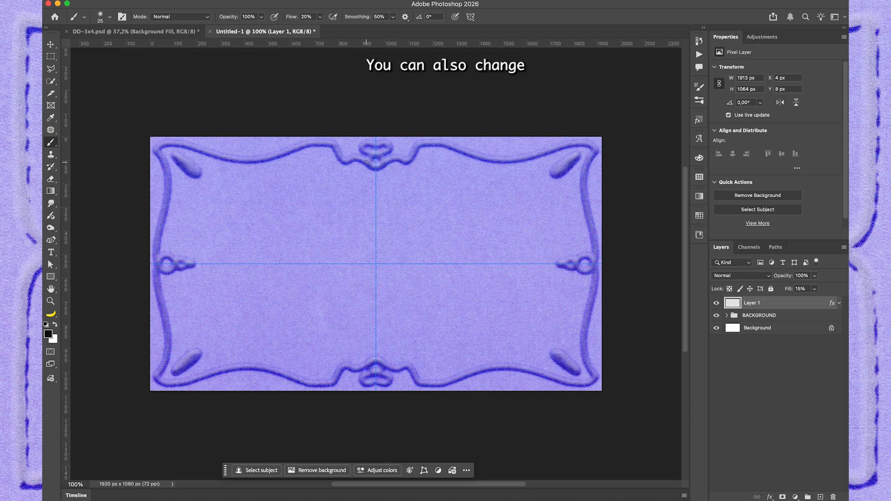
# - Turn the brush symmetry off and try a freehand stroke inside the ornamental frame on Layer 1
pyautogui.click(471, 17)
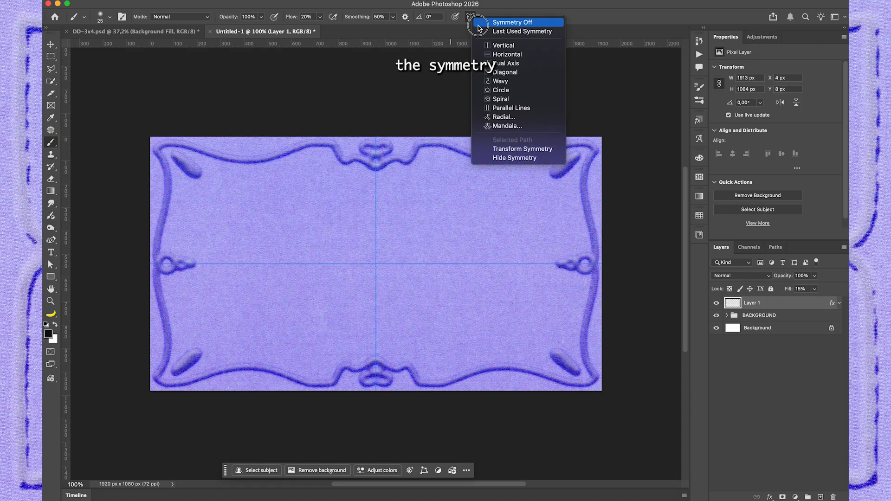
pyautogui.click(511, 23)
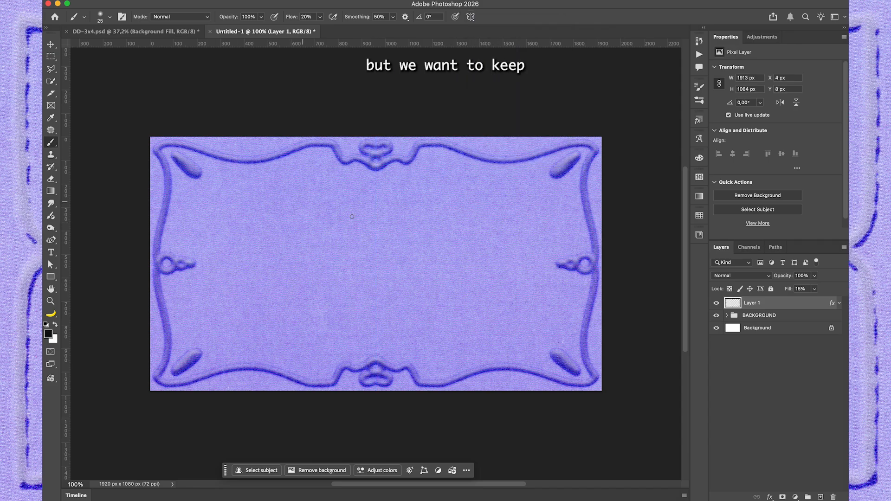
pyautogui.moveTo(240, 210)
pyautogui.mouseDown()
pyautogui.moveTo(297, 205)
pyautogui.moveTo(253, 332)
pyautogui.moveTo(235, 311)
pyautogui.moveTo(342, 322)
pyautogui.moveTo(364, 297)
pyautogui.moveTo(335, 201)
pyautogui.moveTo(361, 252)
pyautogui.moveTo(495, 255)
pyautogui.moveTo(461, 278)
pyautogui.mouseUp()
# - Try Spiral brush symmetry with the spiral path placed around the canvas center
pyautogui.click(471, 16)
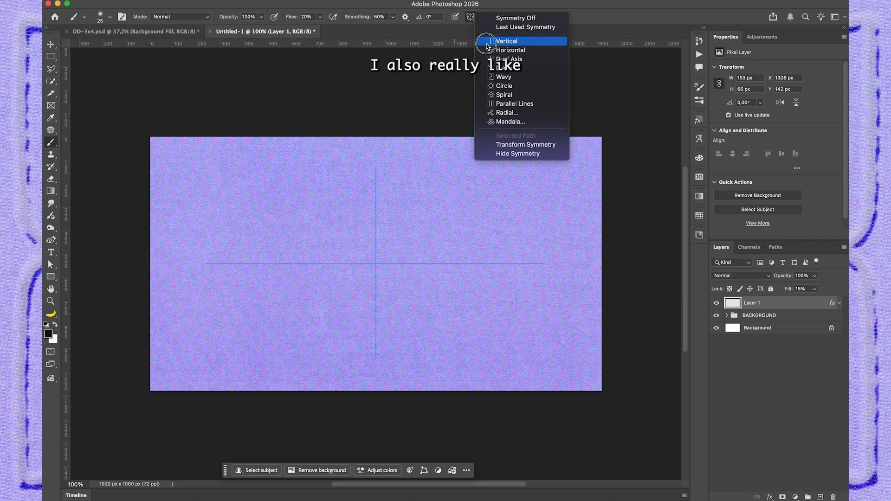
pyautogui.click(506, 92)
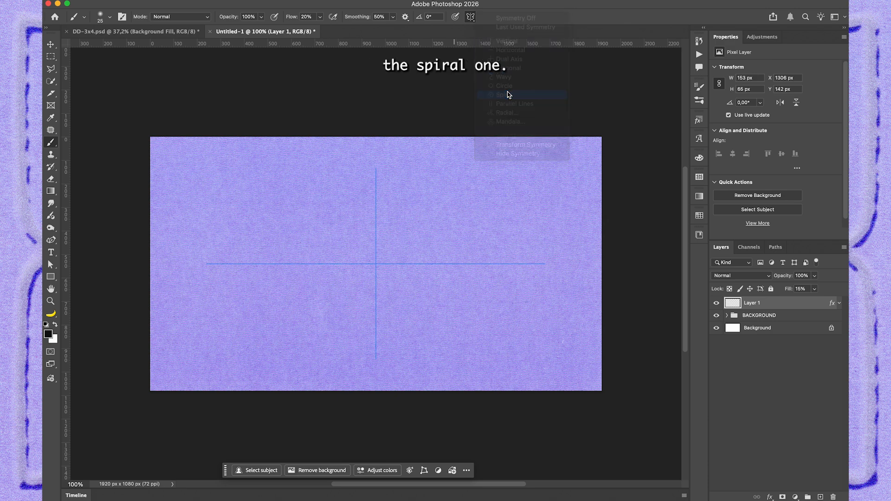
pyautogui.moveTo(364, 201); pyautogui.dragTo(373, 136)
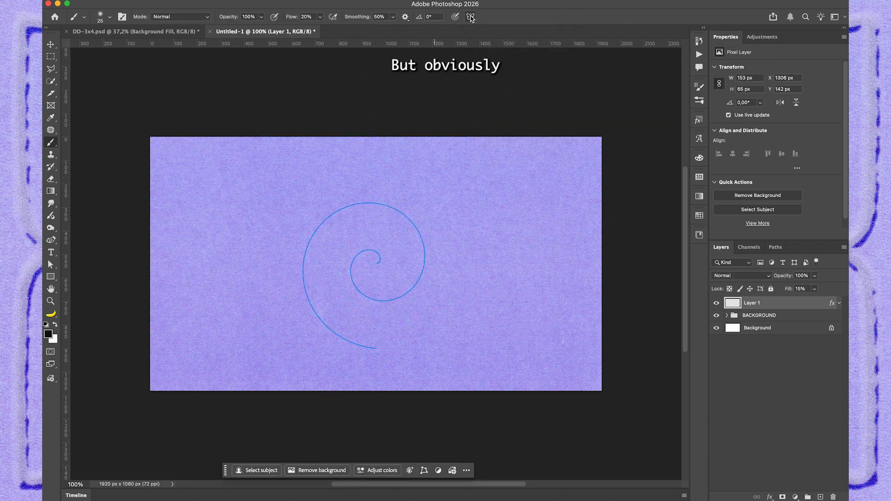
# - Set up Mandala brush symmetry with 6 segments and paint a star-shaped relief pattern across the whole canvas on Layer 1
pyautogui.click(470, 17)
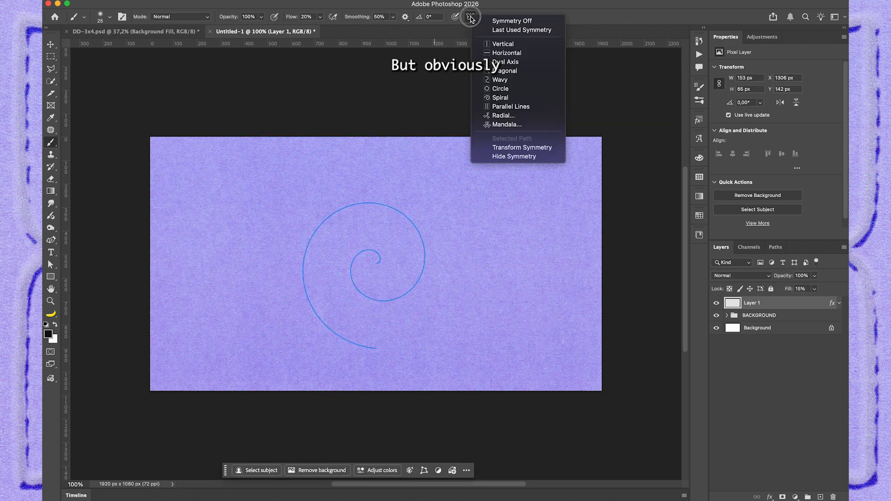
pyautogui.click(506, 124)
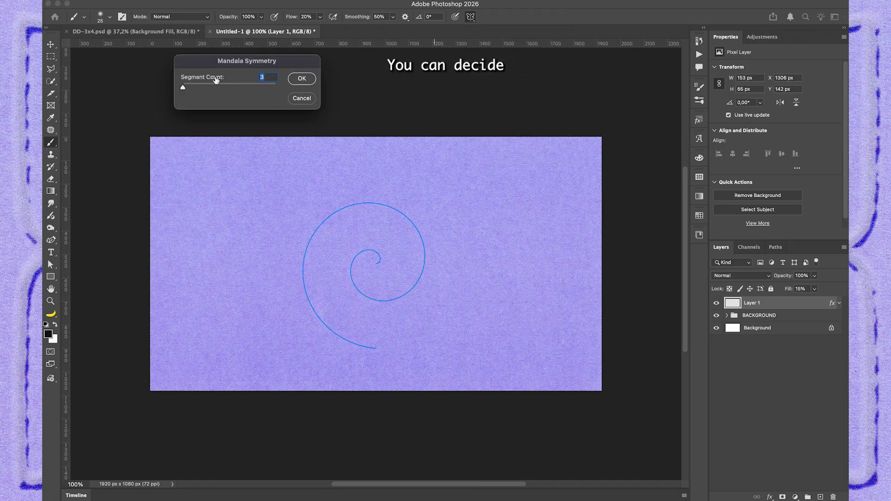
pyautogui.press('Up')
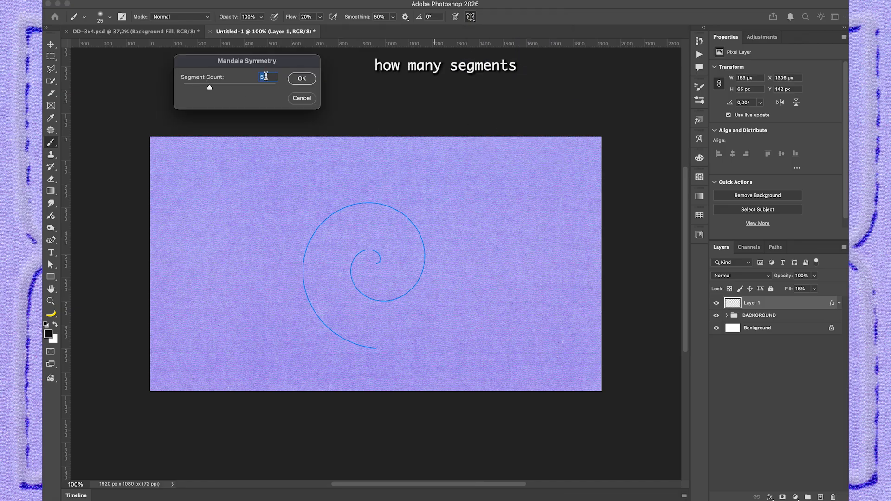
pyautogui.press('Up')
pyautogui.press('Return')
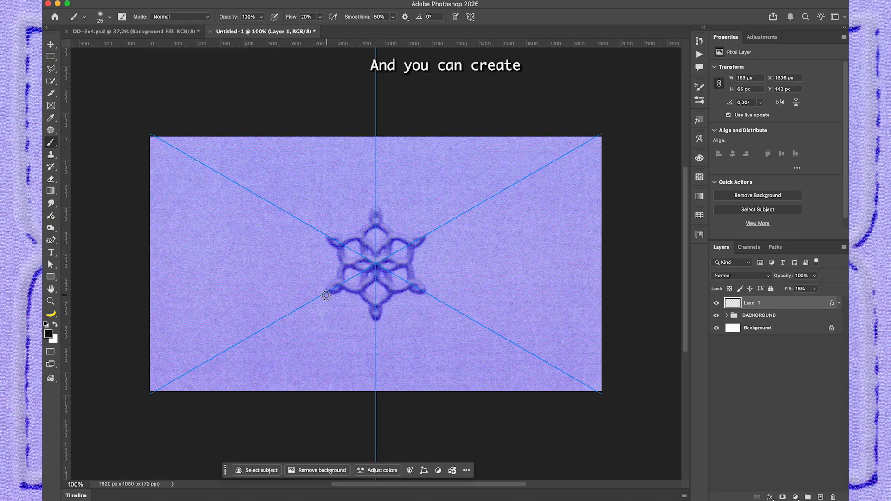
pyautogui.moveTo(332, 290)
pyautogui.mouseDown()
pyautogui.moveTo(300, 300)
pyautogui.moveTo(270, 334)
pyautogui.mouseUp()
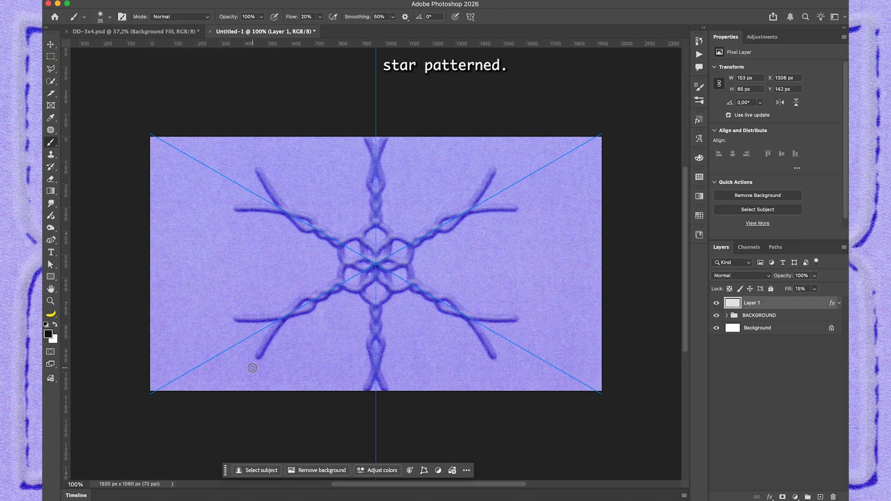
pyautogui.moveTo(251, 366); pyautogui.dragTo(240, 342)
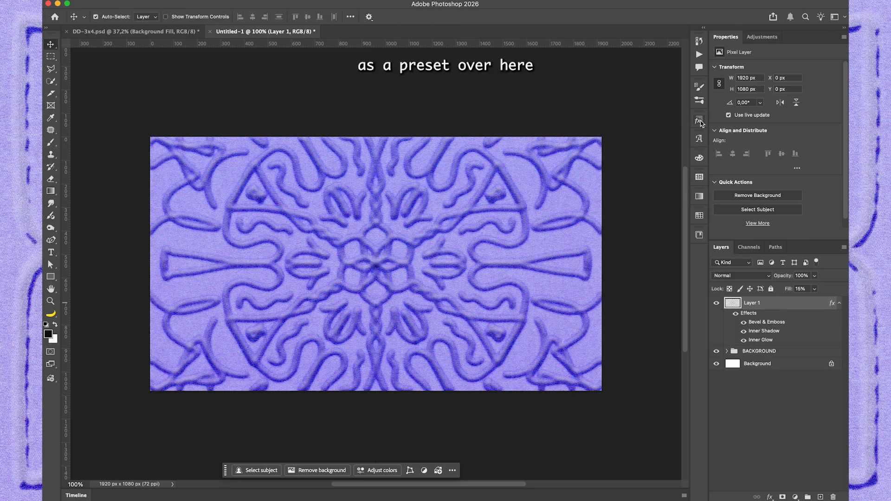
# - Save Layer 1's effects and blending options as a style preset named "new style", added to the current library
pyautogui.click(703, 124)
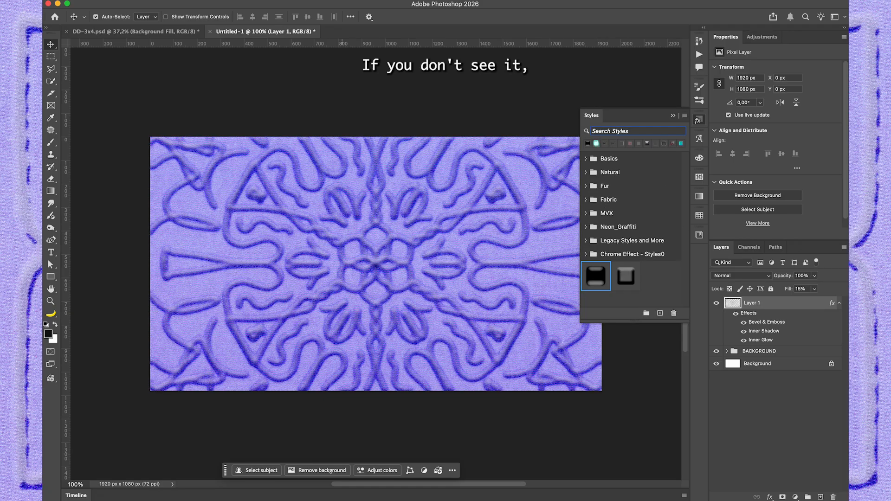
pyautogui.click(344, 0)
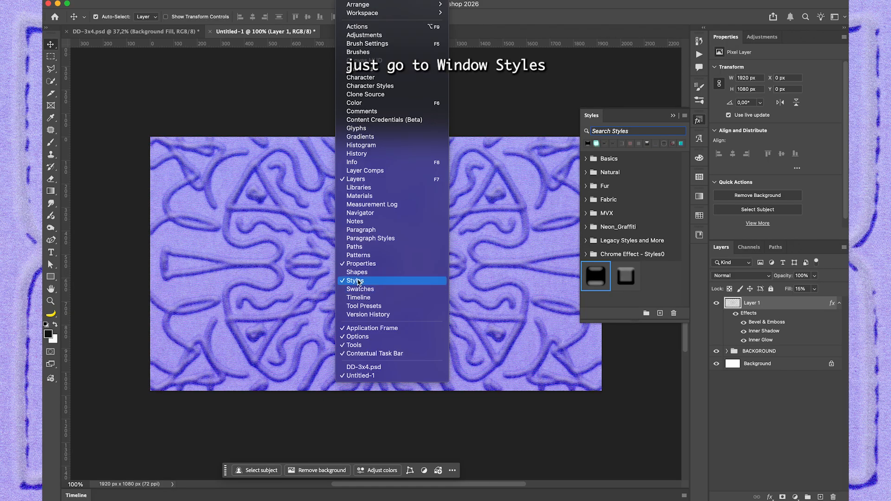
pyautogui.click(641, 117)
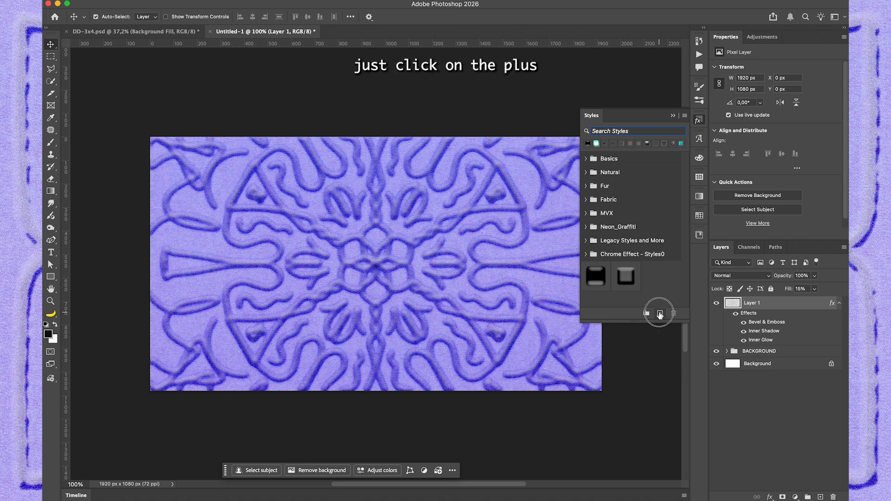
pyautogui.click(661, 314)
pyautogui.write('new style')
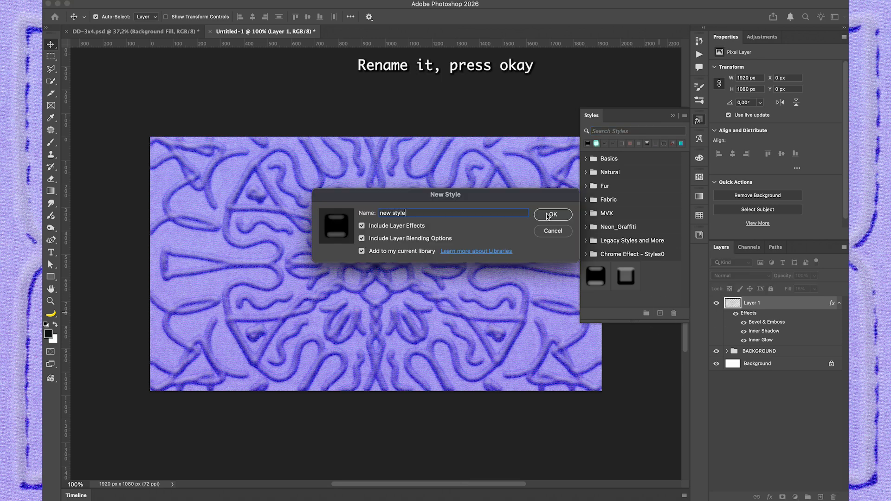
pyautogui.click(551, 215)
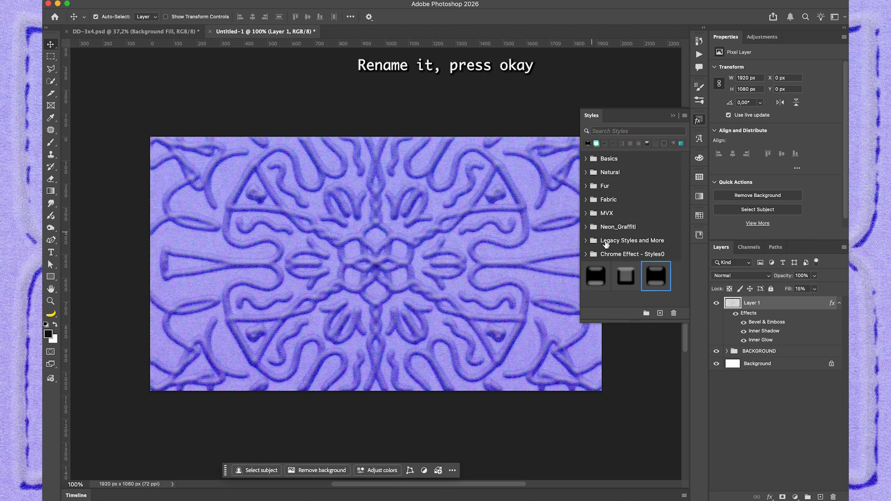
# - Add a new layer above Layer 1, hide Layer 1 with its effects list collapsed, and apply the saved "new style" preset to the new layer
pyautogui.click(819, 495)
pyautogui.click(716, 317)
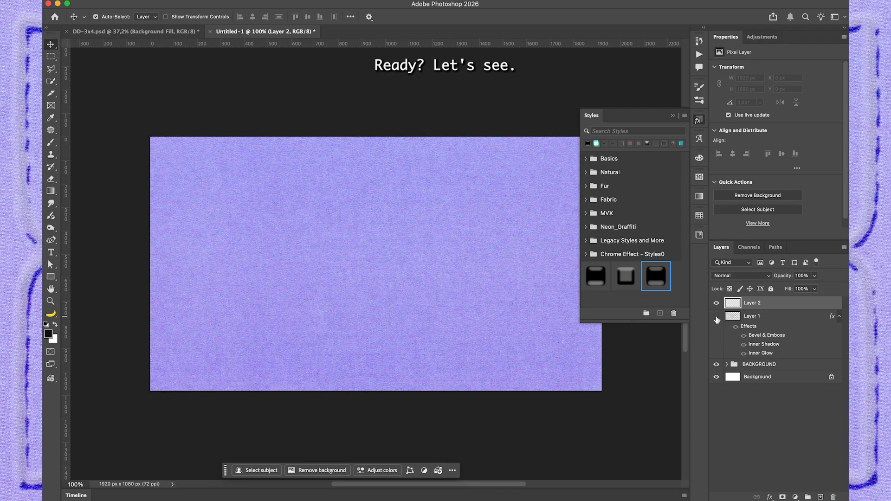
pyautogui.click(839, 316)
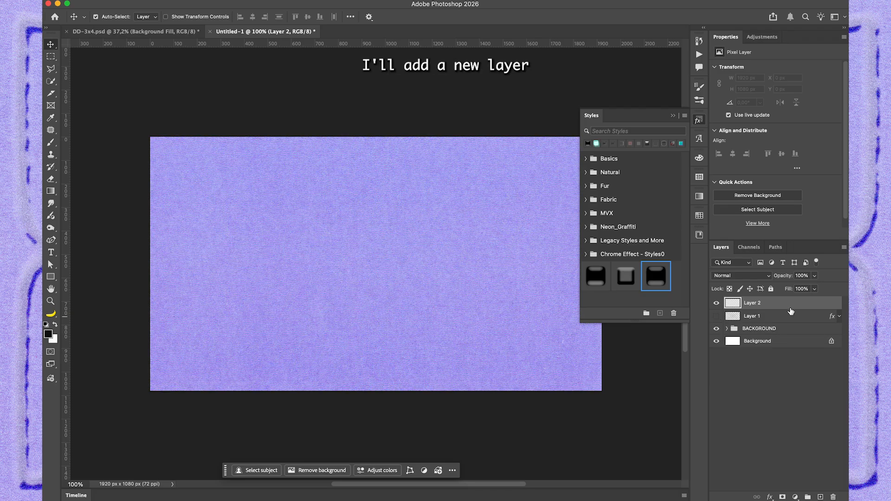
pyautogui.click(652, 274)
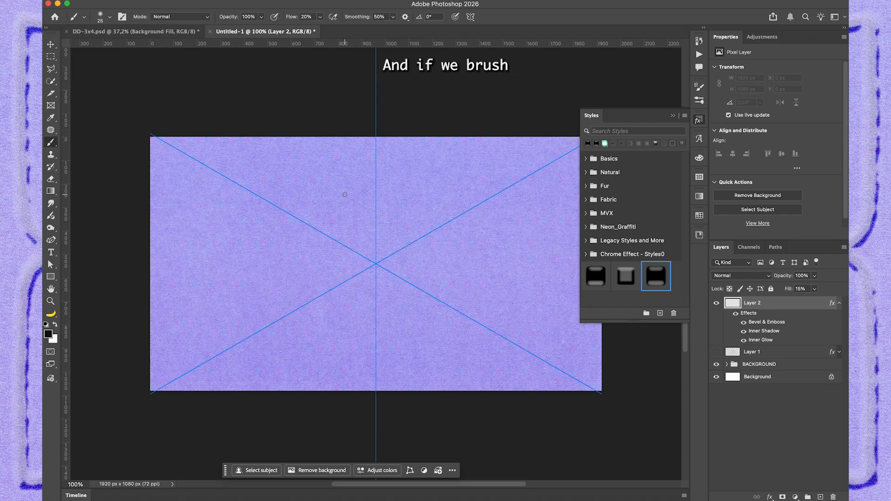
# - Test mandala strokes on Layer 2, undo them, and paint a vertically mirrored looping ornament about 990 by 820 px in the canvas center
pyautogui.moveTo(323, 212)
pyautogui.mouseDown()
pyautogui.moveTo(355, 188)
pyautogui.moveTo(155, 341)
pyautogui.mouseUp()
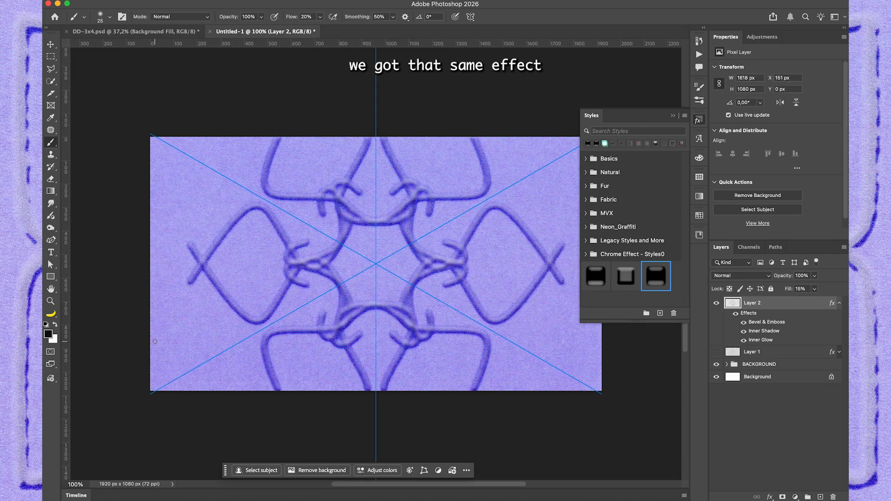
pyautogui.press('super+z')
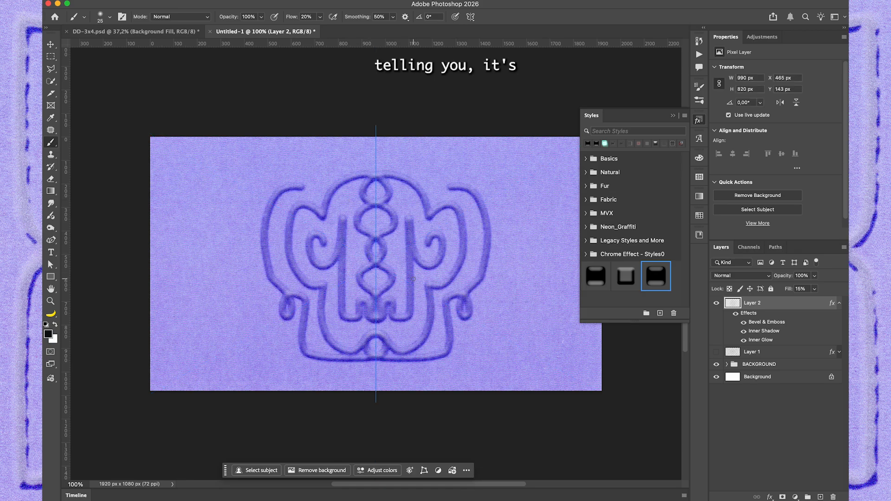
pyautogui.press('v')
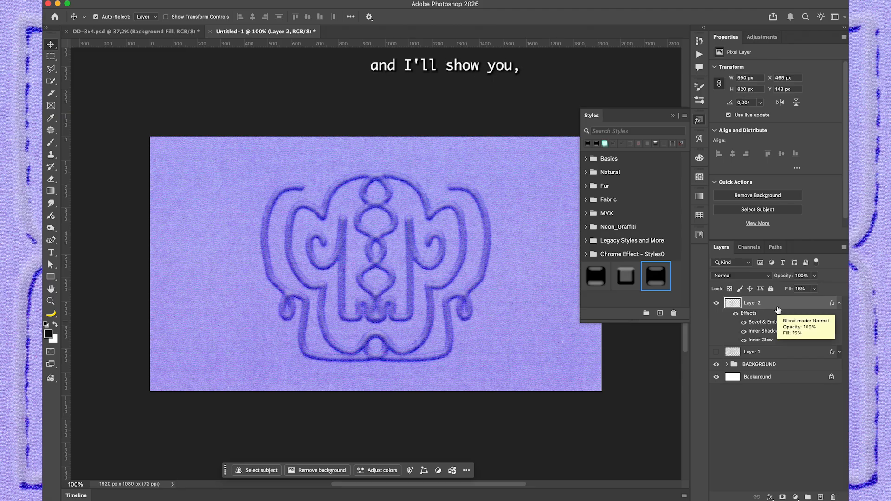
# - Open Layer 2's Bevel & Emboss settings and arrange the view so the ornament shows beside the dialog
pyautogui.doubleClick(750, 314)
pyautogui.click(351, 113)
pyautogui.moveTo(385, 59); pyautogui.dragTo(533, 84)
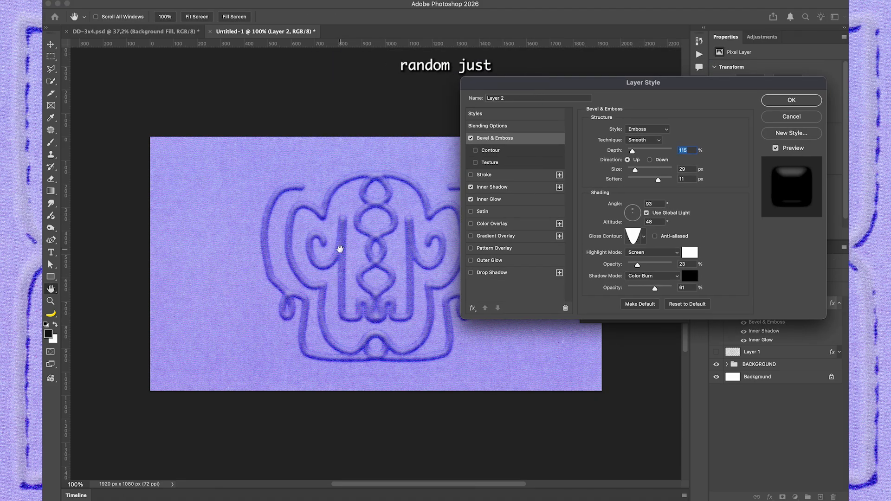
pyautogui.hscroll(5, 342, 249)
pyautogui.scroll(-2, 339, 248)
pyautogui.moveTo(549, 81); pyautogui.dragTo(476, 128)
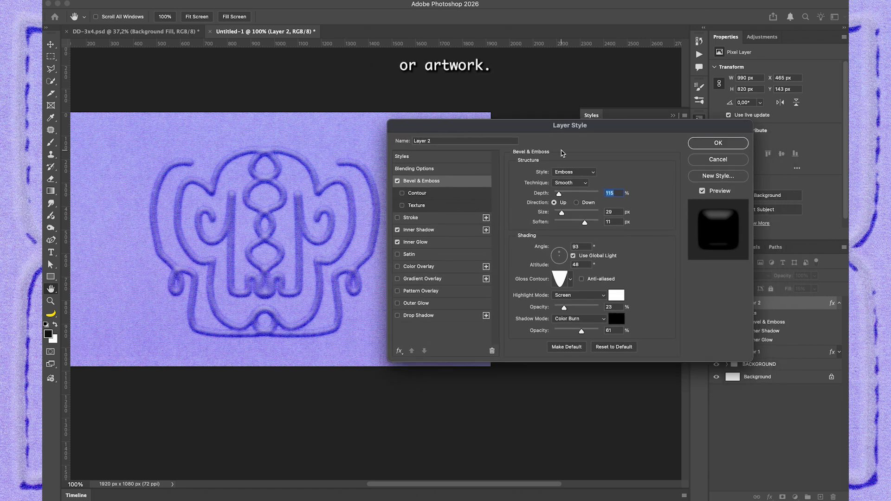
# - Try a jagged gloss contour on Layer 2's Bevel & Emboss with the shading angle at -164° and altitude at 11°
pyautogui.click(572, 281)
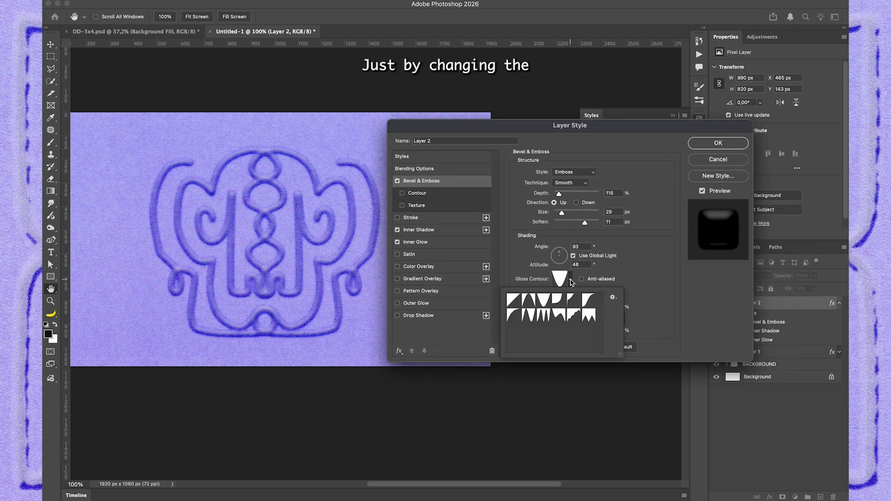
pyautogui.click(584, 317)
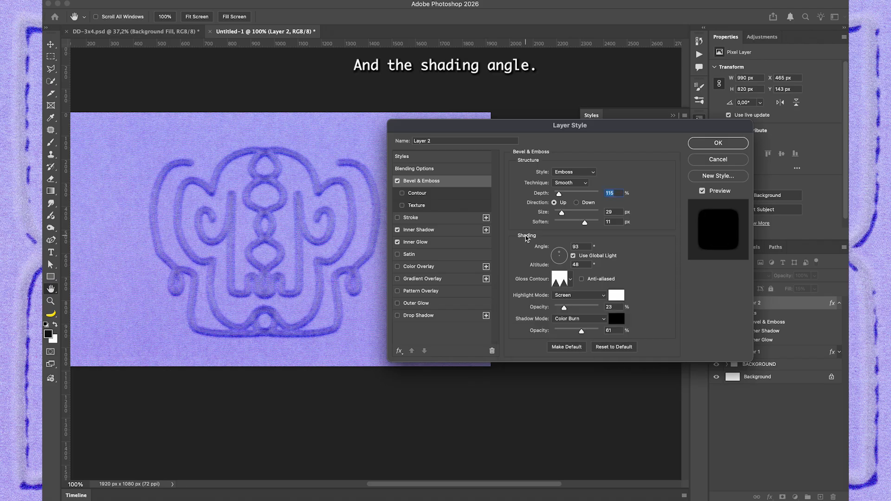
pyautogui.moveTo(561, 262); pyautogui.dragTo(194, 333)
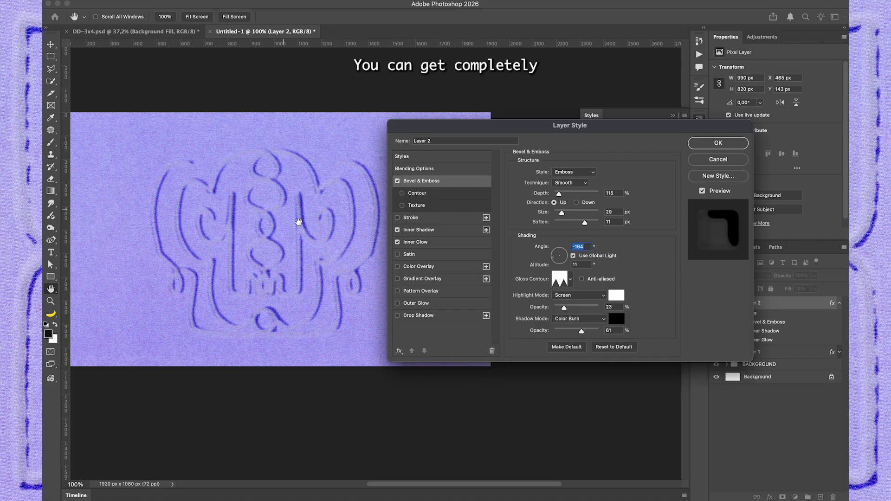
# - Give Layer 2's Bevel & Emboss the fifth preset gloss contour, with angle 107° and altitude 5°, and apply the changes
pyautogui.click(571, 279)
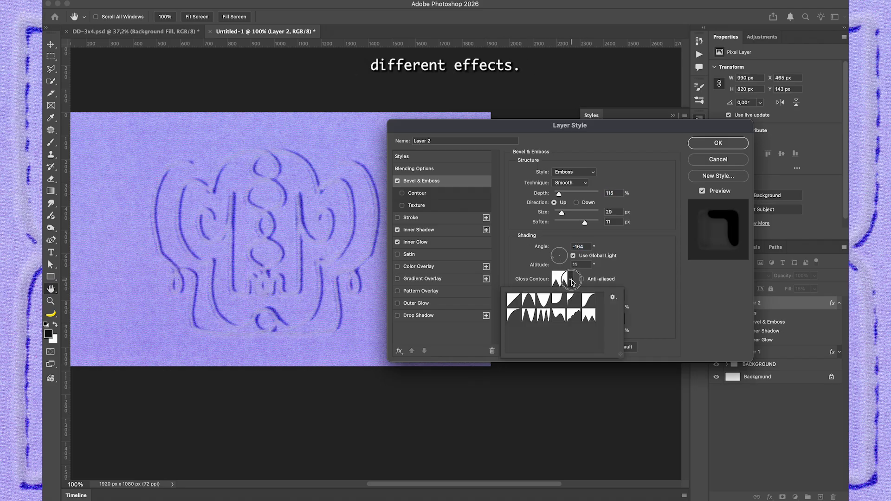
pyautogui.click(589, 301)
pyautogui.click(575, 305)
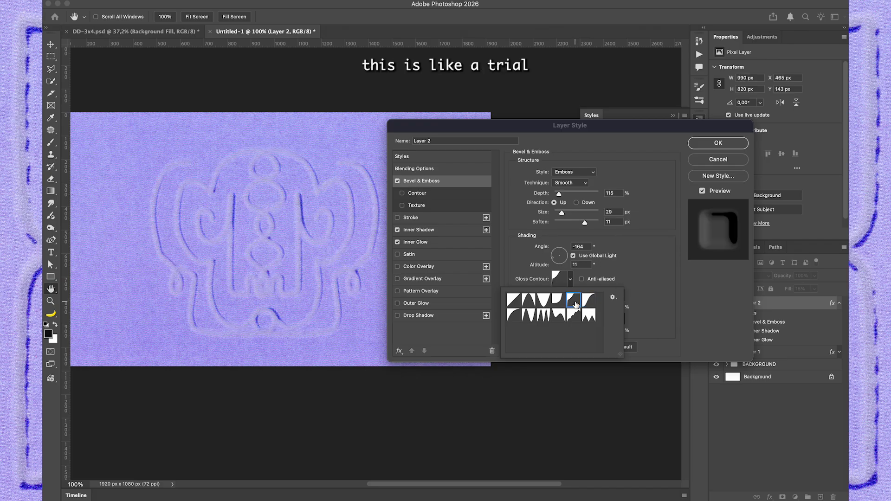
pyautogui.click(558, 305)
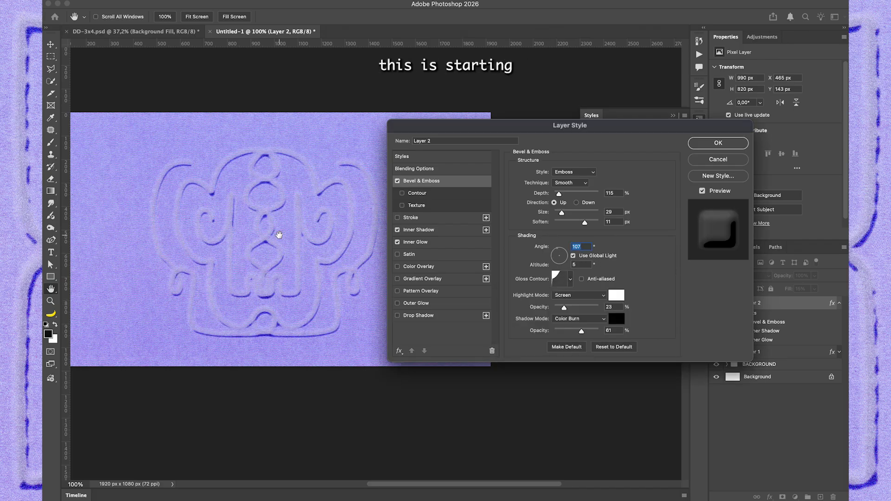
pyautogui.click(718, 142)
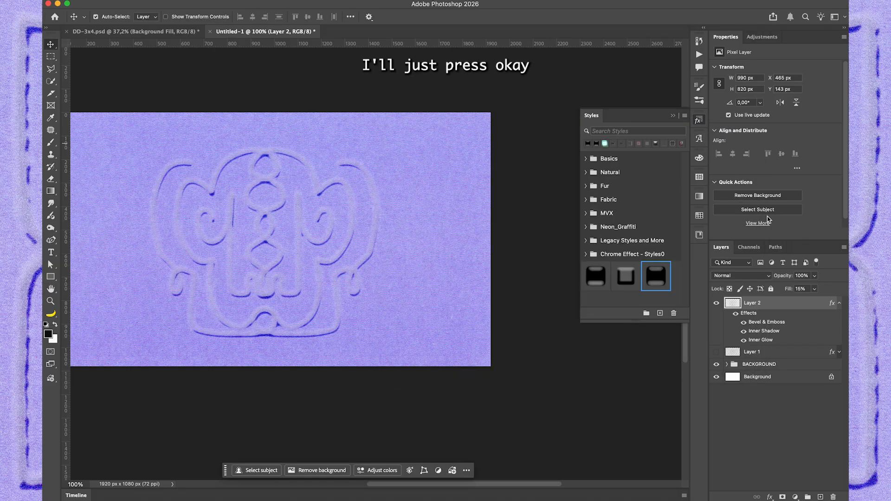
# - Save Layer 2's modified effects and blending options as a new style preset named "asd", added to the current library
pyautogui.click(660, 314)
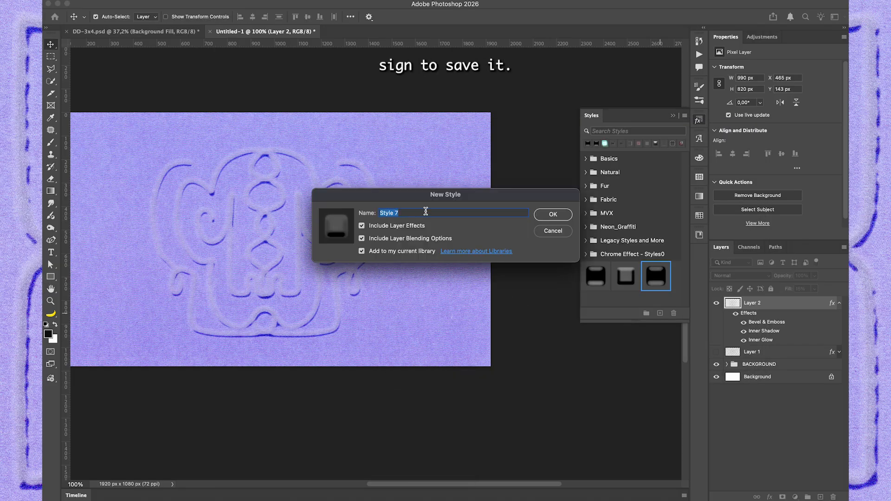
pyautogui.write('asd')
pyautogui.press('Return')
pyautogui.click(595, 293)
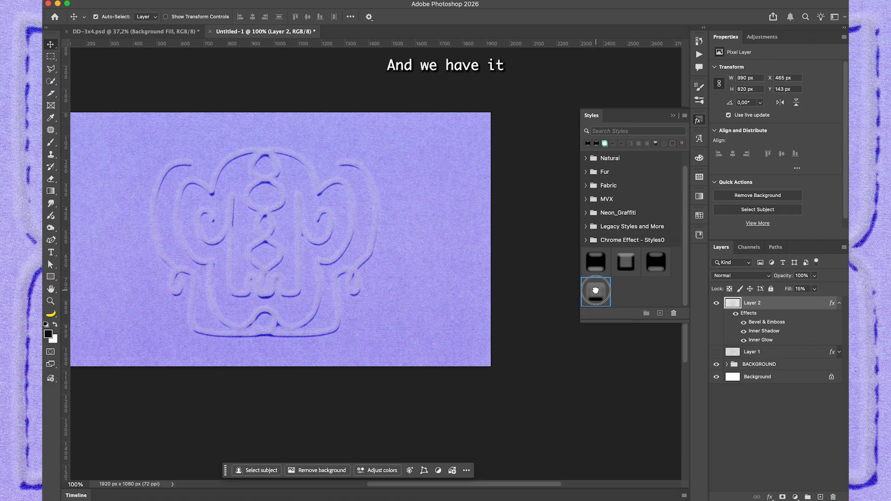
# - Add a new layer above Layer 2, hide Layer 2, and apply the newly saved style preset to the new layer
pyautogui.click(672, 116)
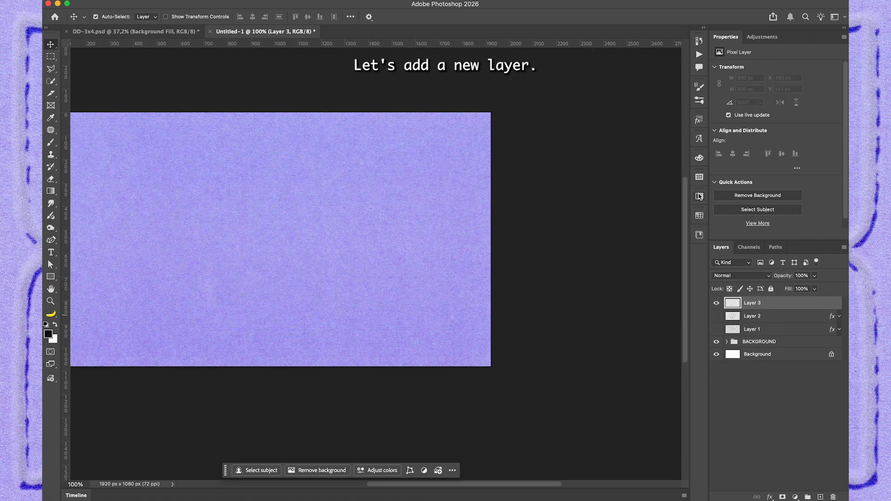
pyautogui.click(698, 121)
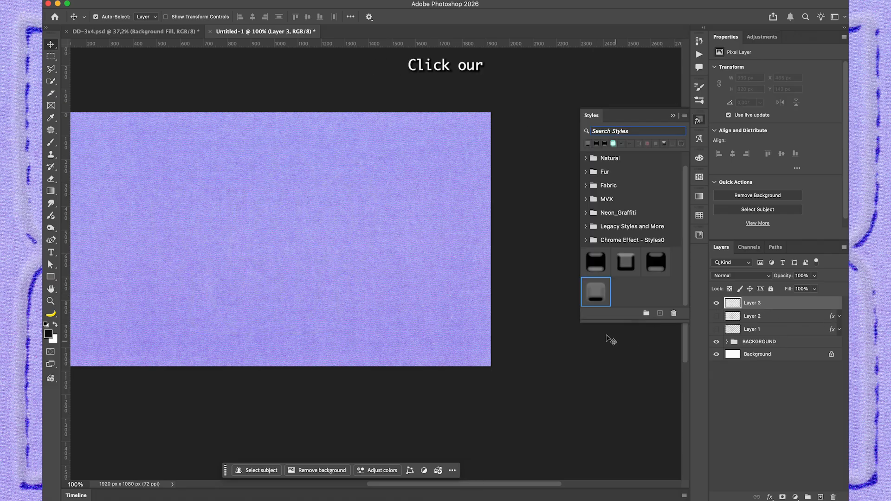
pyautogui.click(595, 293)
pyautogui.hscroll(-3, 344, 291)
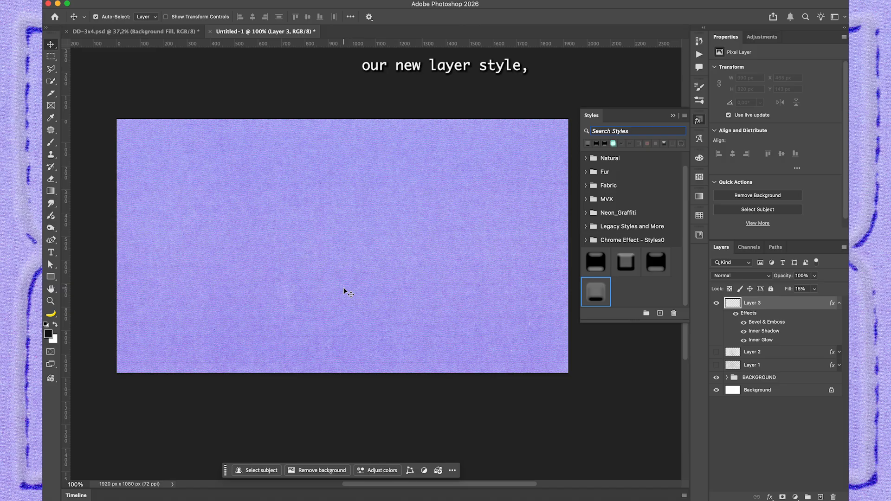
# - Select the KYLE Ultimate Charcoal Pencil 25px Med2 brush from the Dry Media Brushes for painting on Layer 3
pyautogui.press('b')
pyautogui.click(109, 17)
pyautogui.scroll(-5, 132, 274)
pyautogui.click(107, 330)
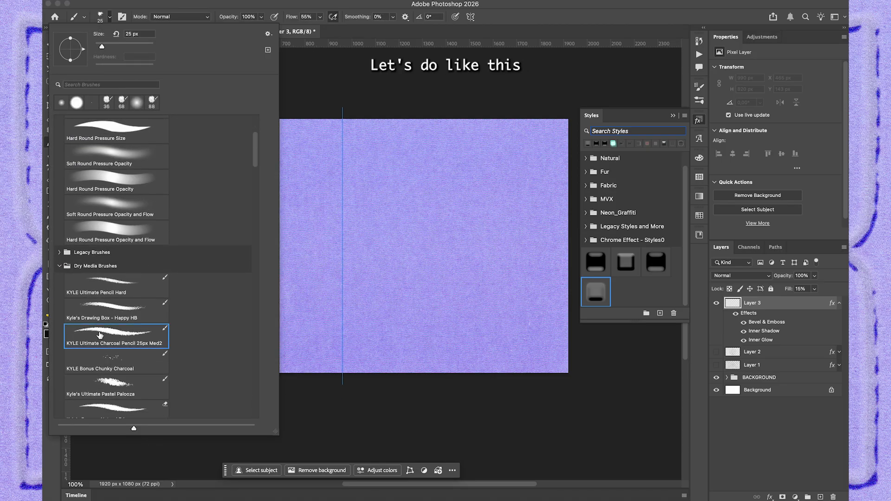
pyautogui.click(141, 4)
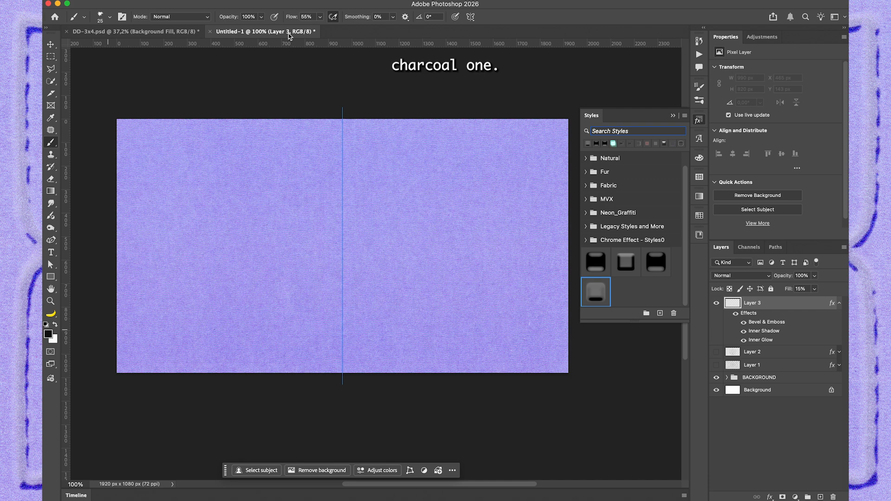
# - Configure the charcoal brush with 20% flow, 50% smoothing and Dual Axis symmetry
pyautogui.doubleClick(306, 16)
pyautogui.write('20')
pyautogui.press('Return')
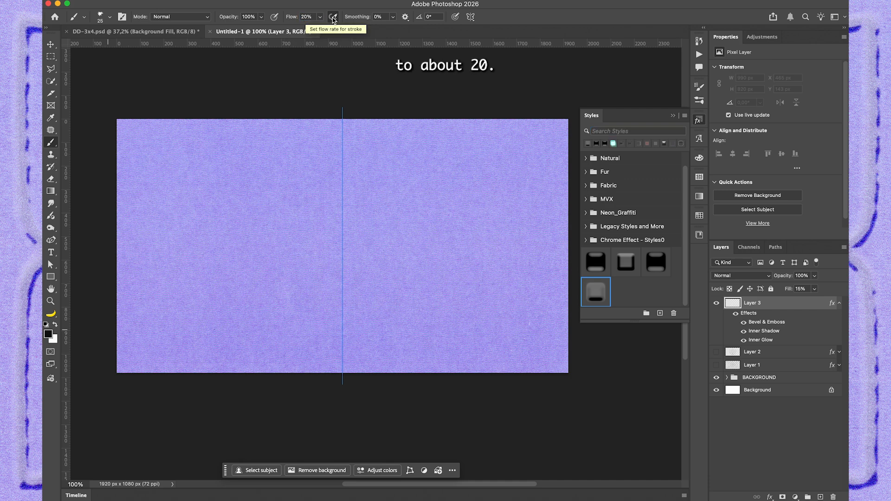
pyautogui.click(387, 18)
pyautogui.write('50')
pyautogui.press('Return')
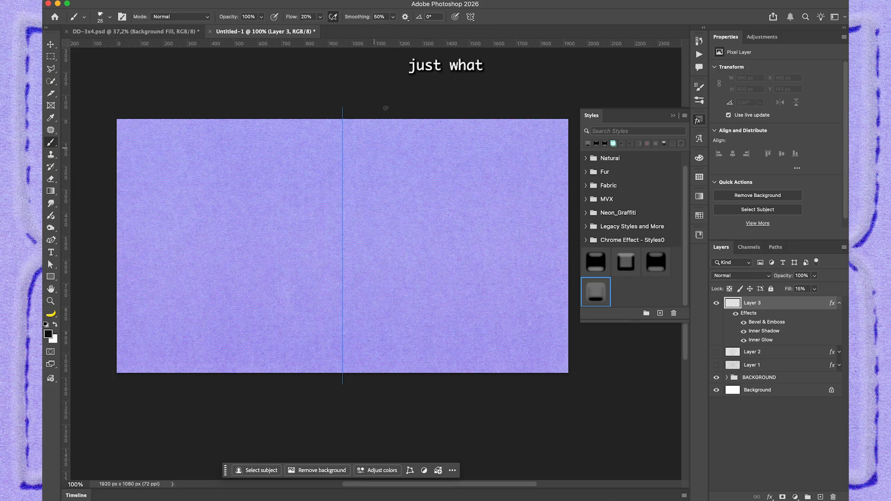
pyautogui.click(470, 16)
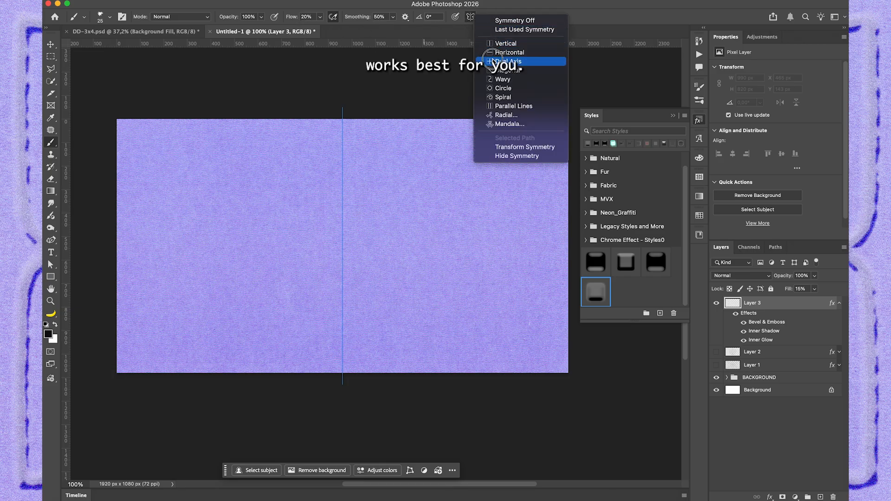
pyautogui.click(491, 60)
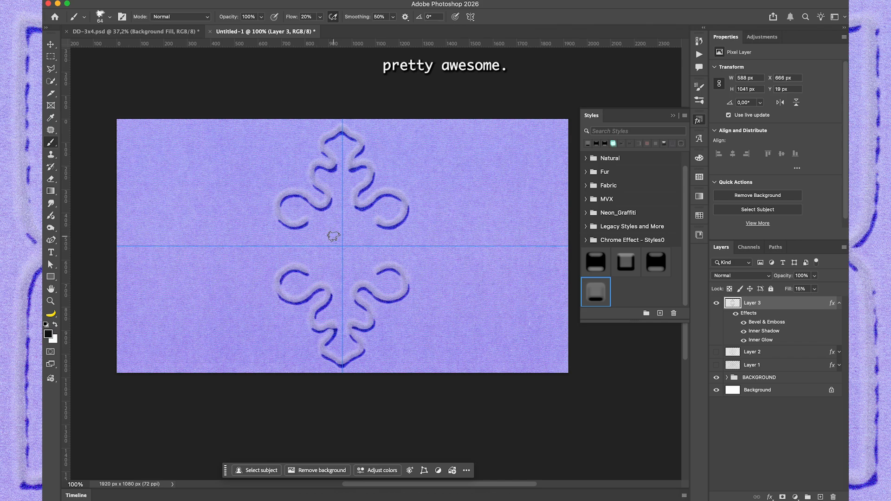